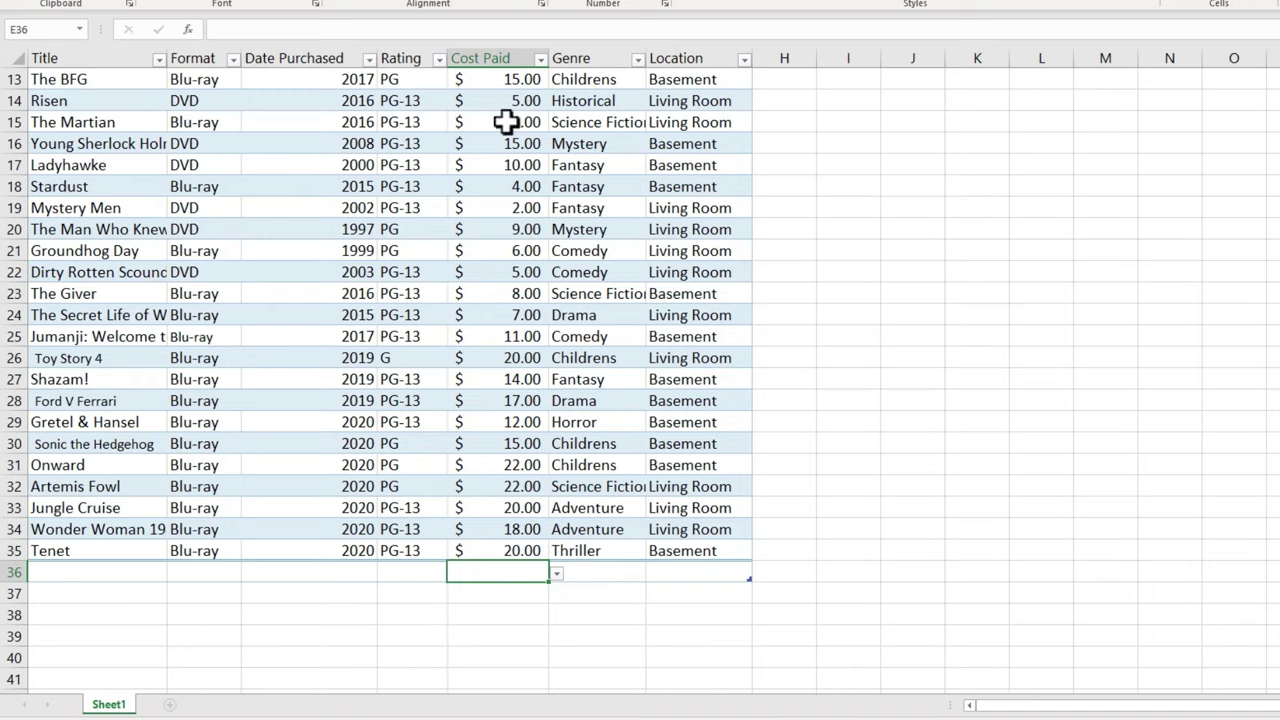
Look at the filter choices of the Format column and leave them without filtering
scroll(505, 316, "up", 4)
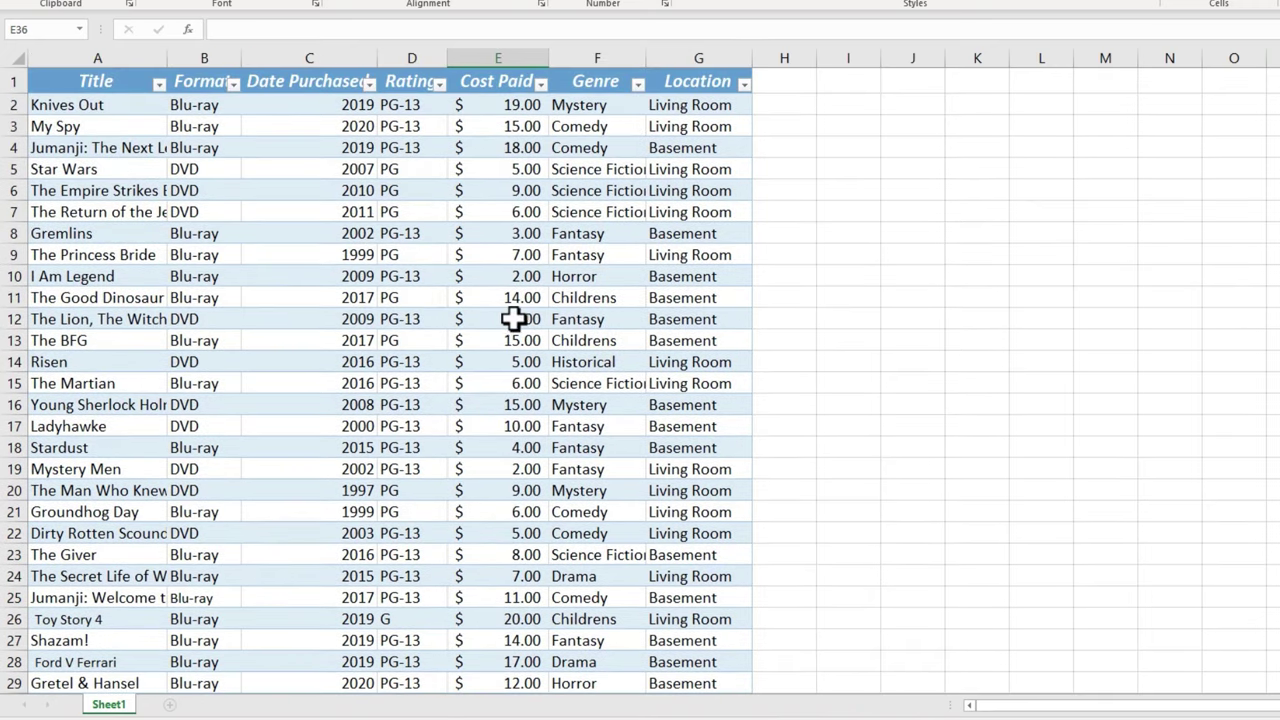
left_click(233, 84)
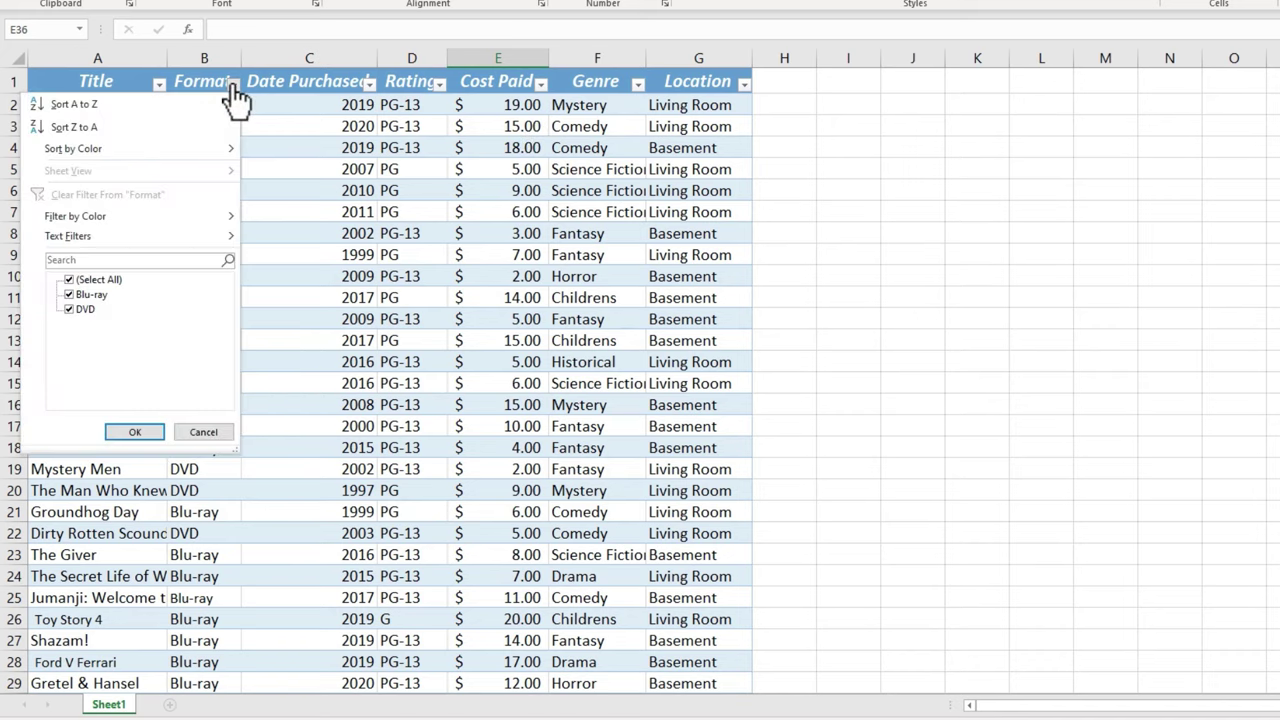
left_click(204, 432)
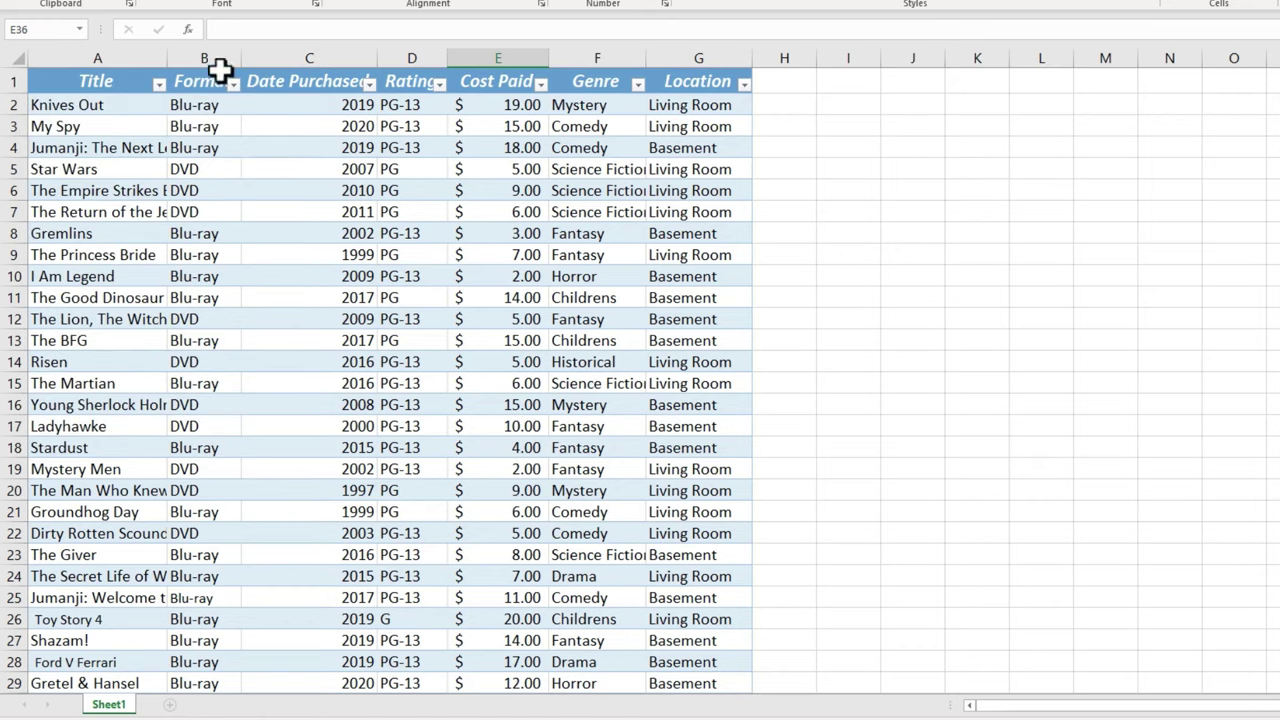
Enter the labels "Cost of Blu-rays" in I3 and "Cost of DVDs" in I5, with column I widened to fit
left_click(835, 128)
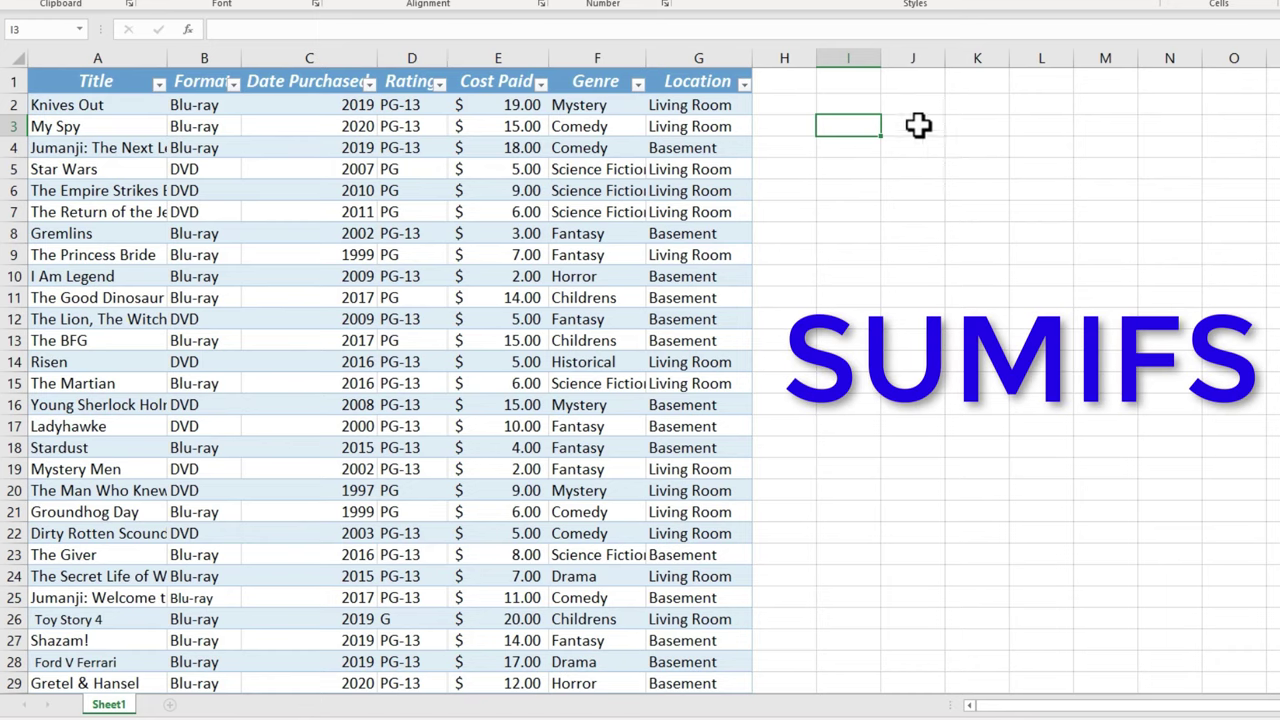
type("Blu-rays")
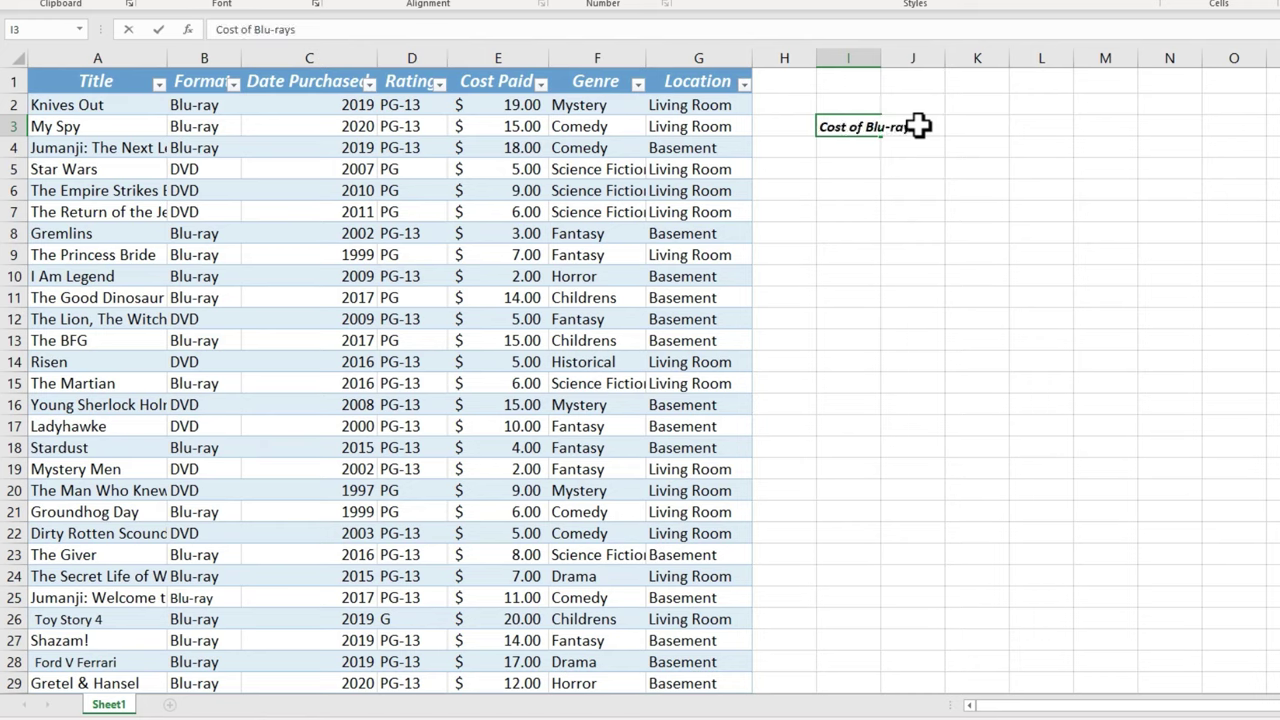
key("Return")
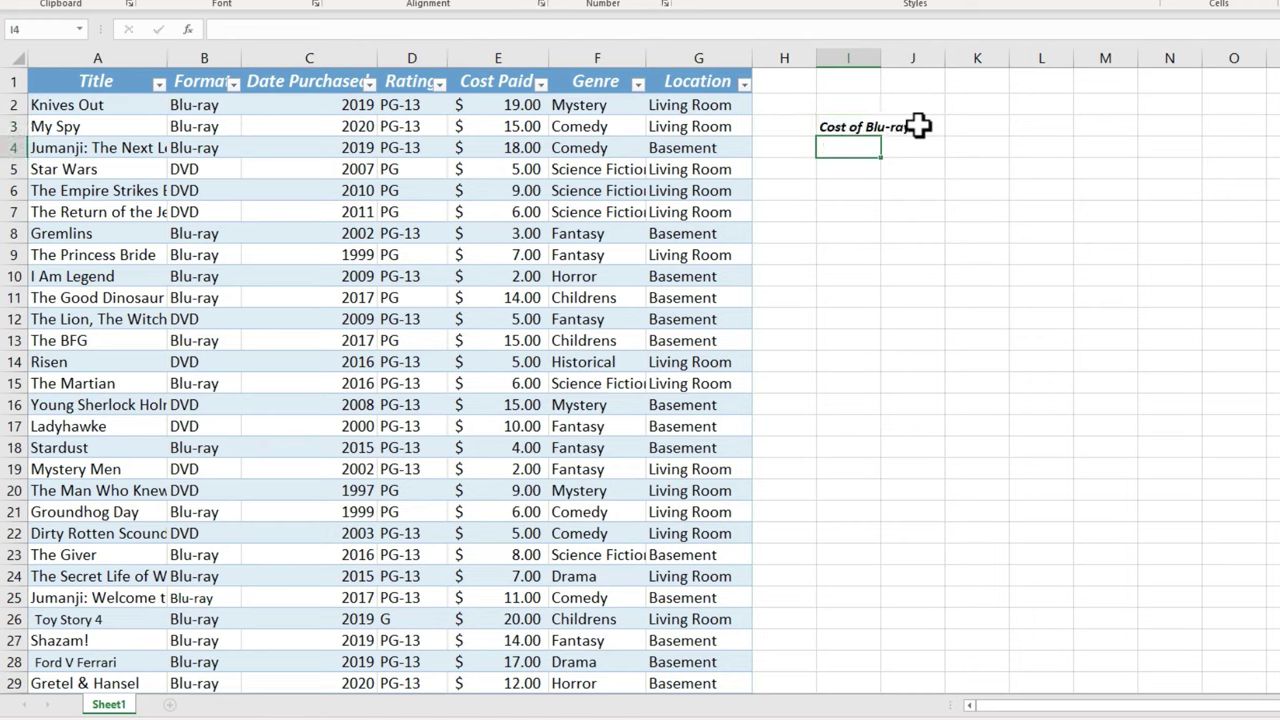
key("Return")
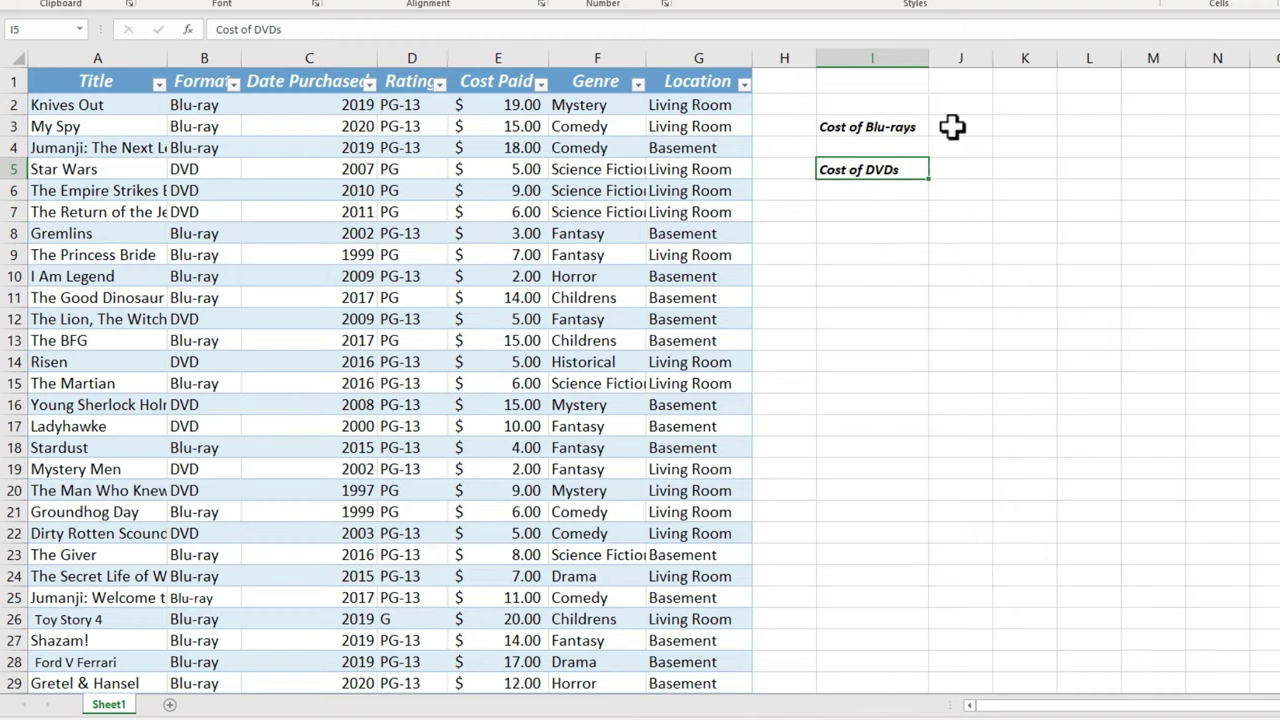
Start a SUMIFS formula in J3 beside the Cost of Blu-rays label
left_click(960, 127)
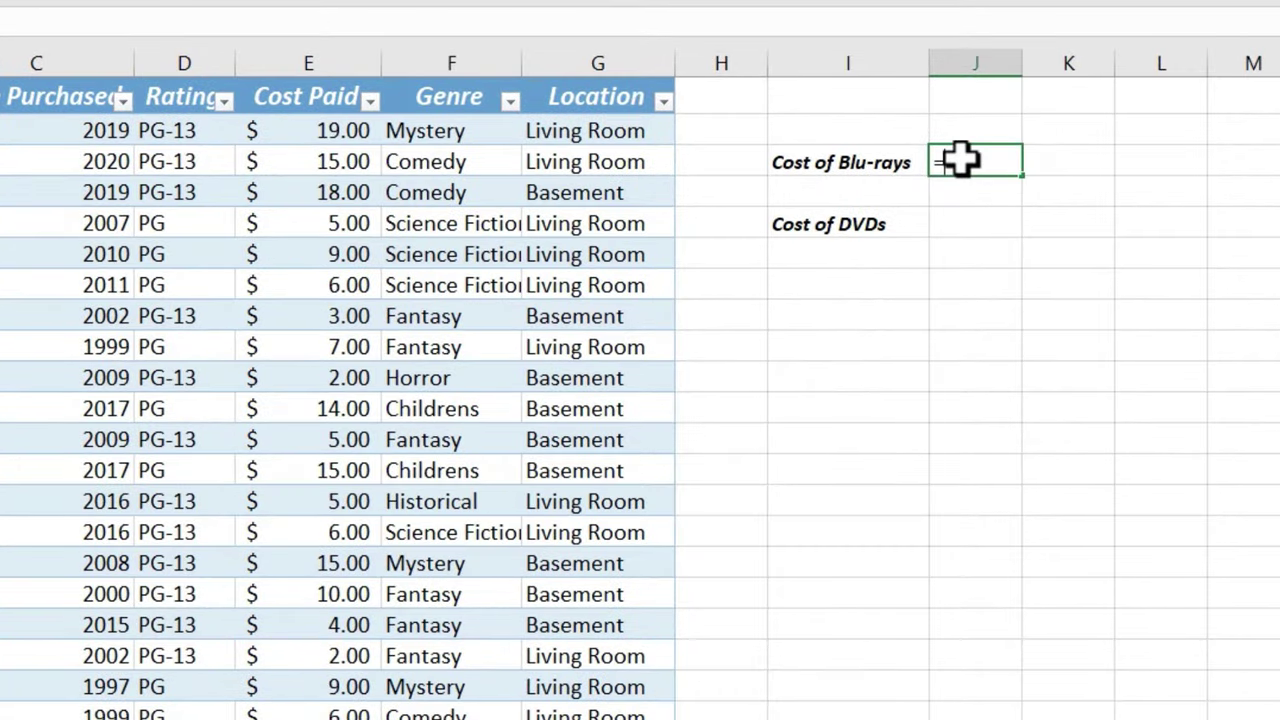
type("=sumifs(")
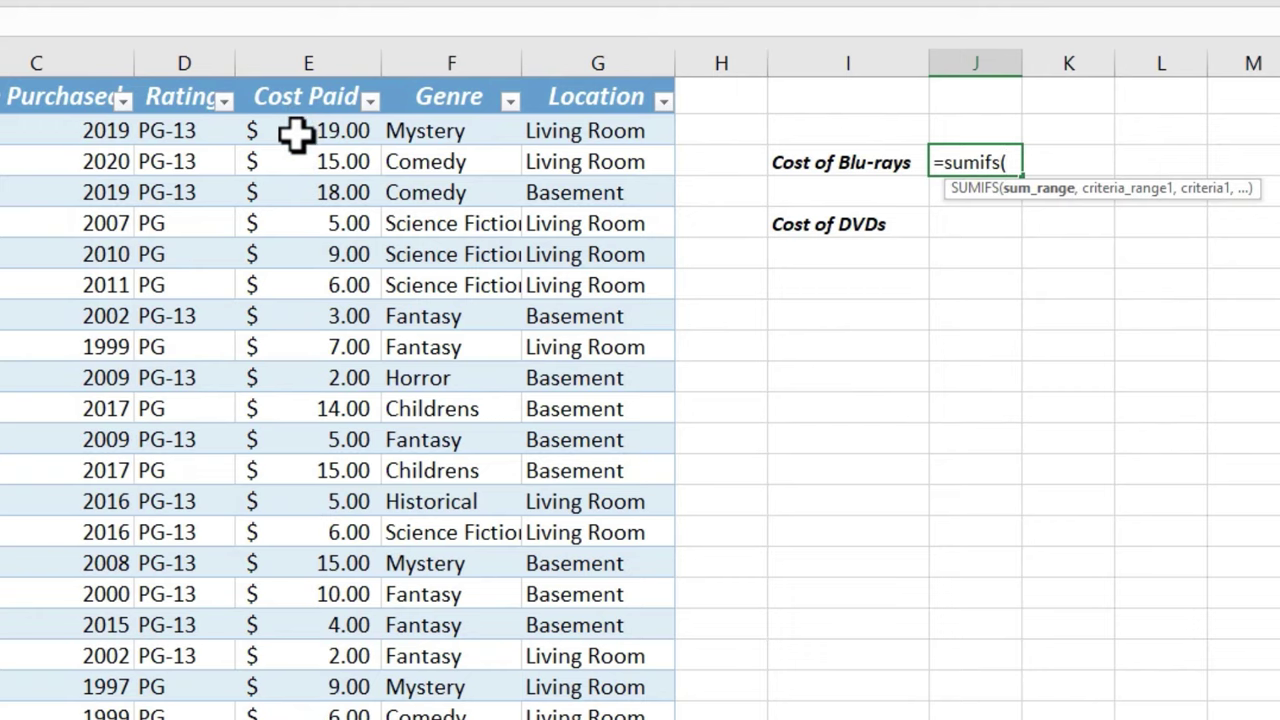
left_click_drag(297, 138, 280, 687)
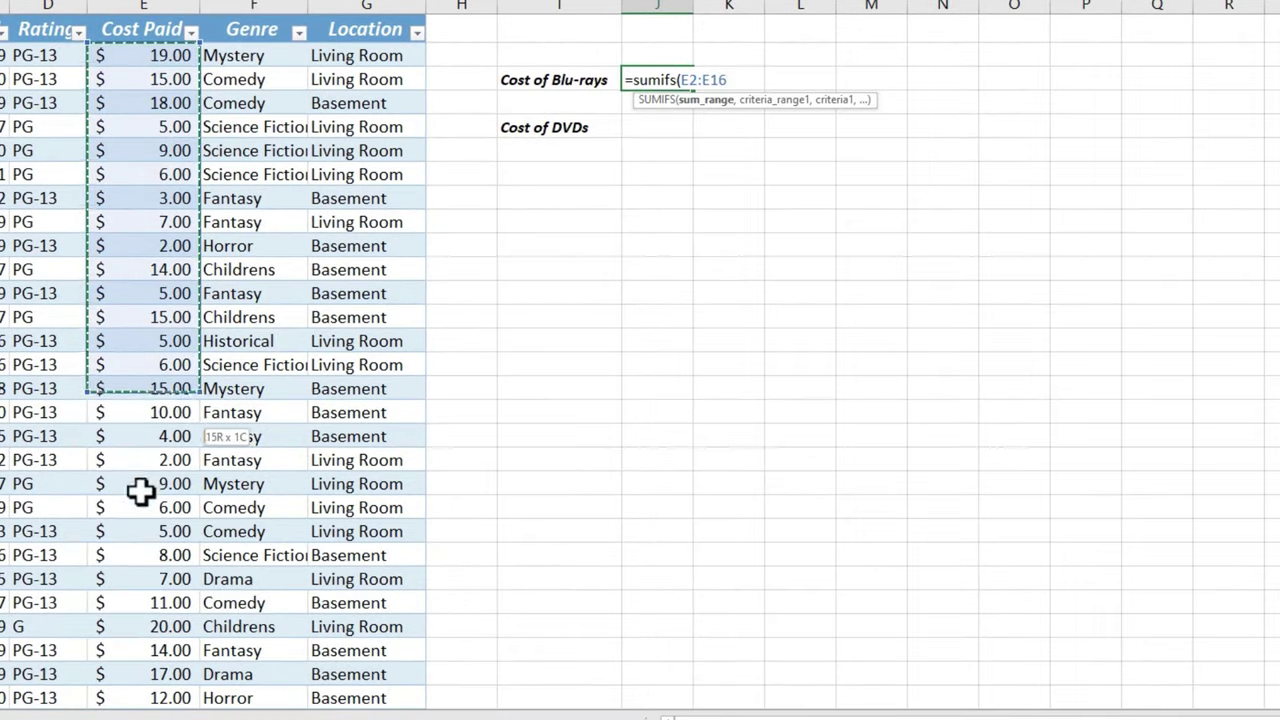
left_click_drag(140, 490, 175, 105)
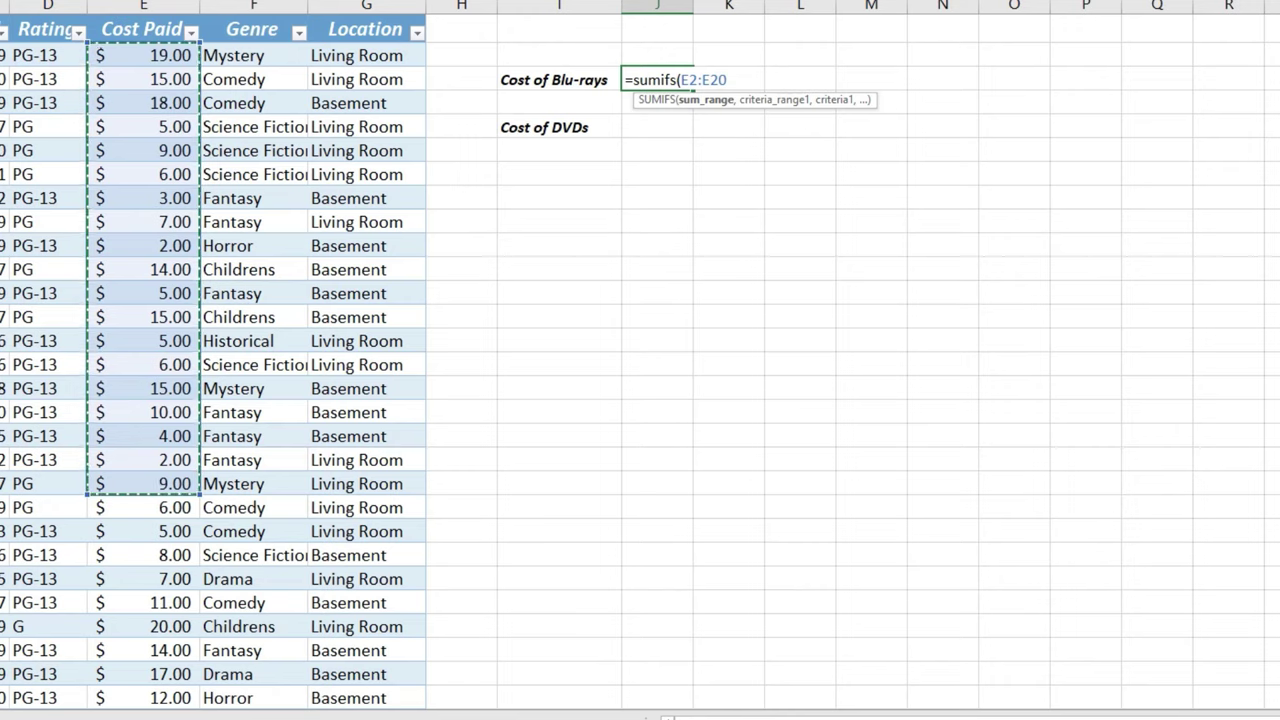
left_click(168, 198)
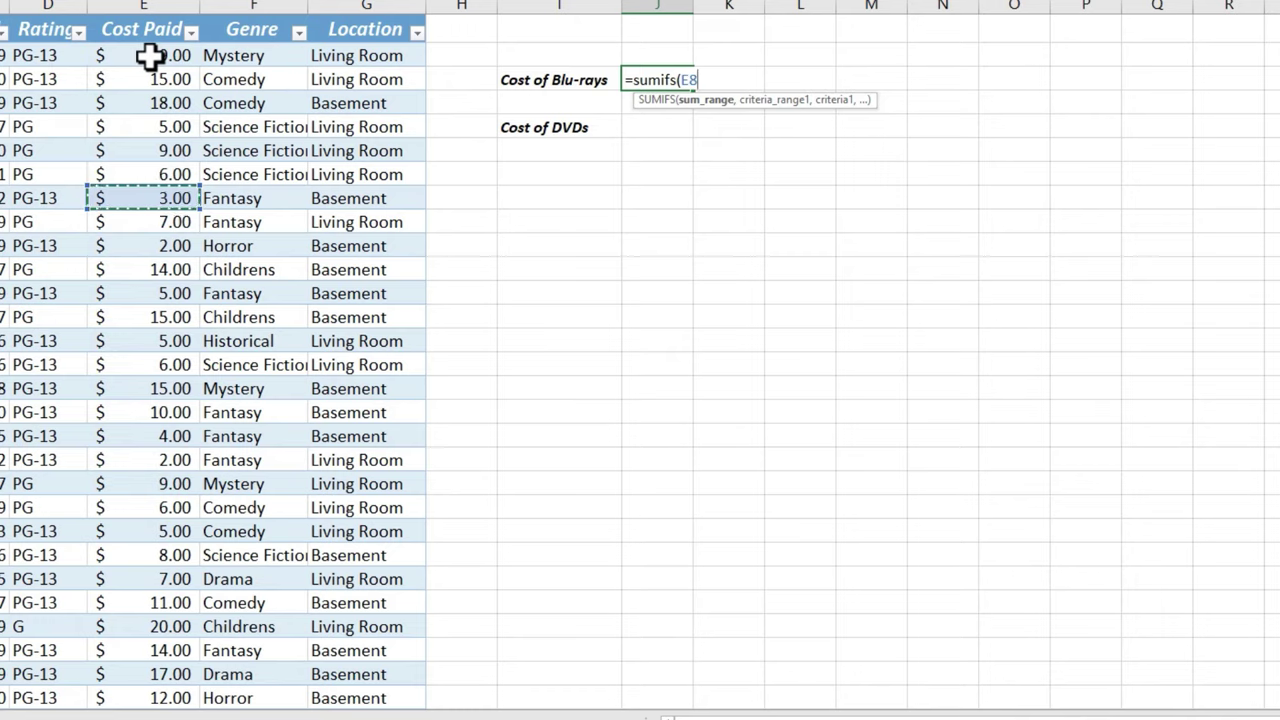
Use all Cost Paid values from E2 to the last filled row as the SUMIFS sum range
left_click(149, 58)
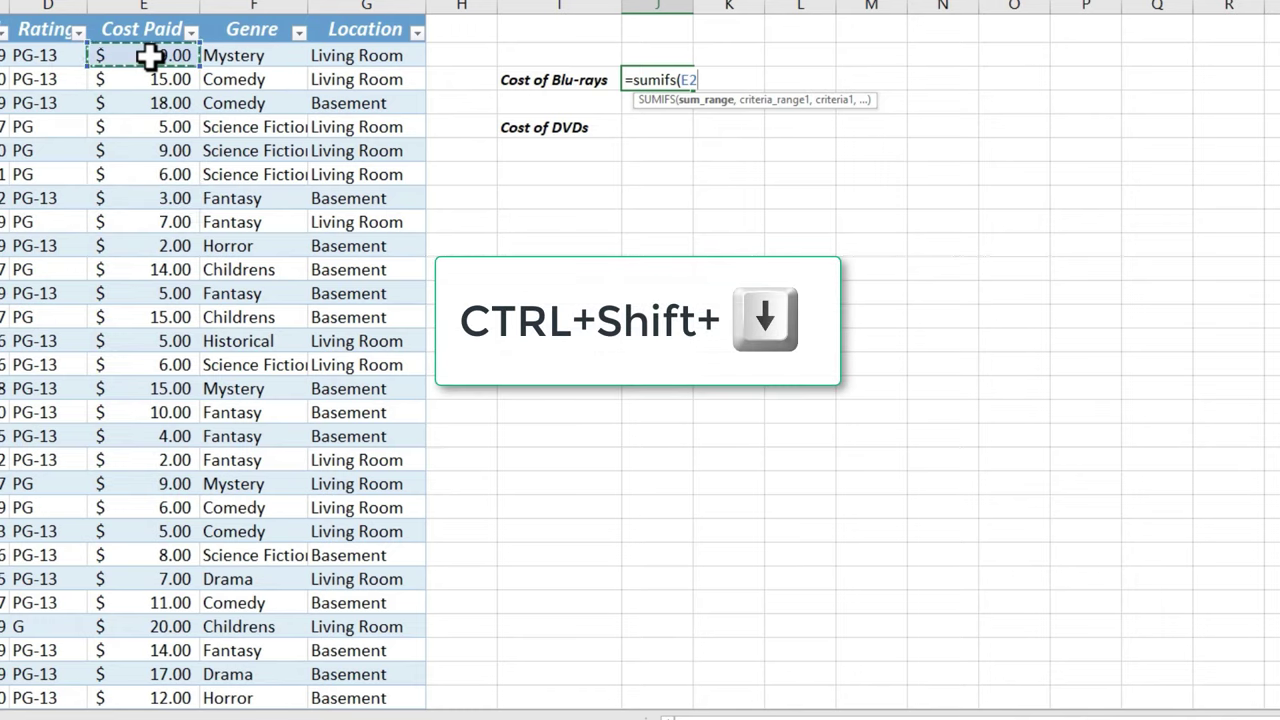
key("ctrl+shift+Down")
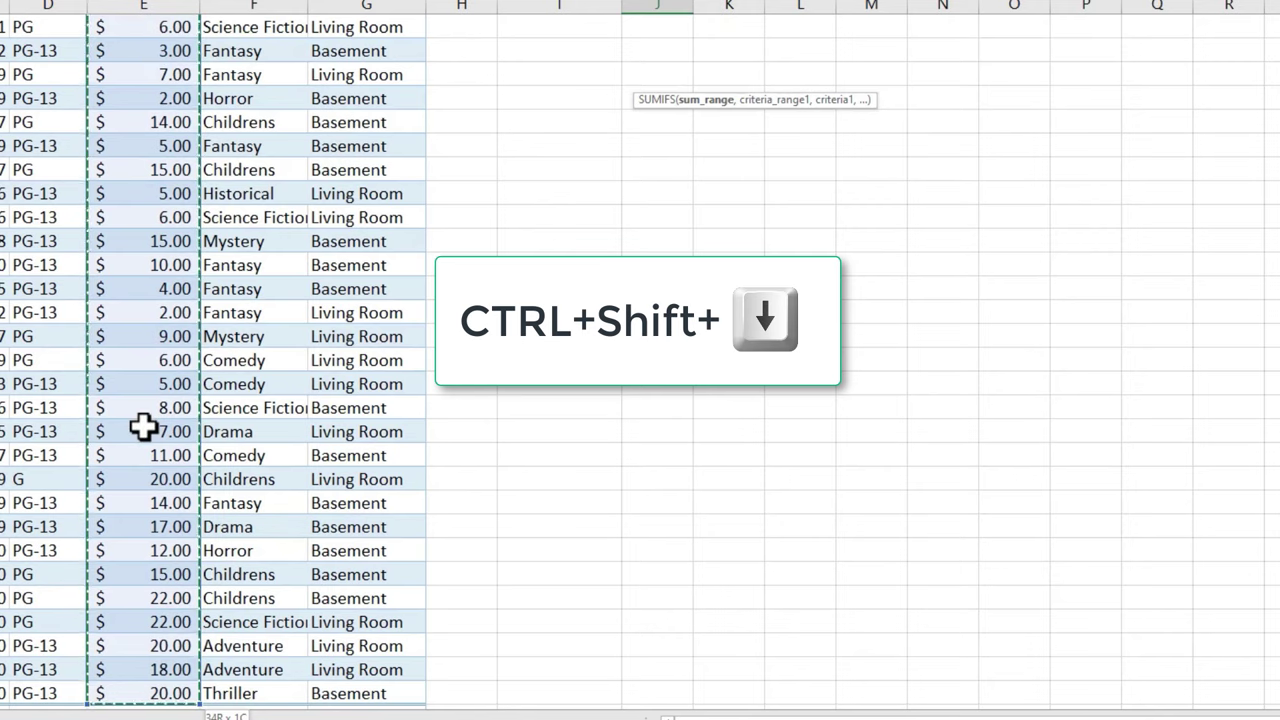
scroll(155, 438, "down", 3)
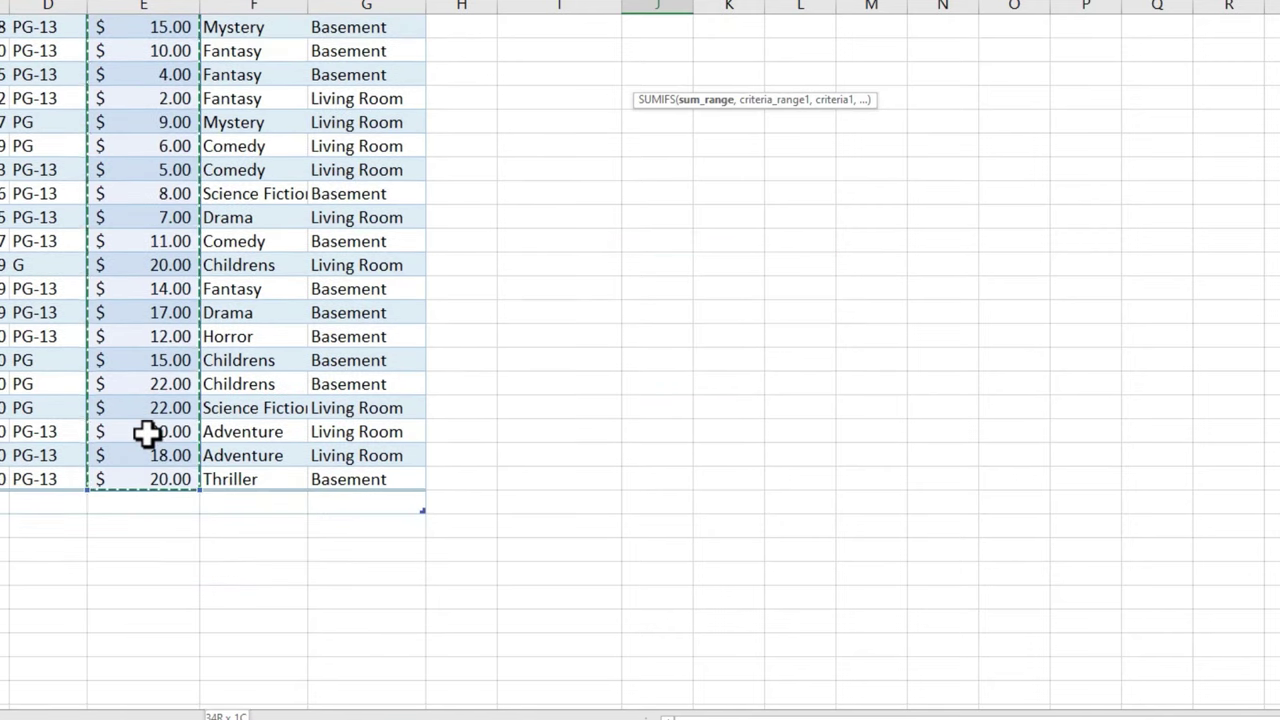
scroll(146, 431, "up", 5)
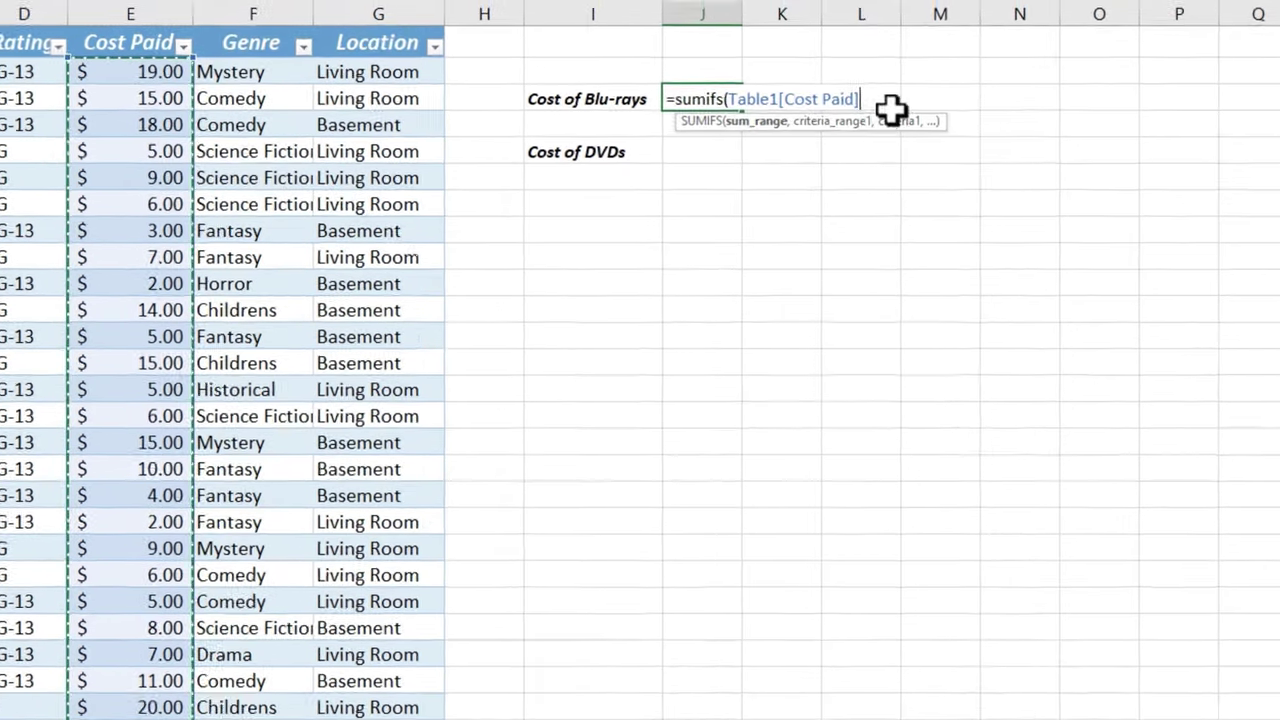
type(",")
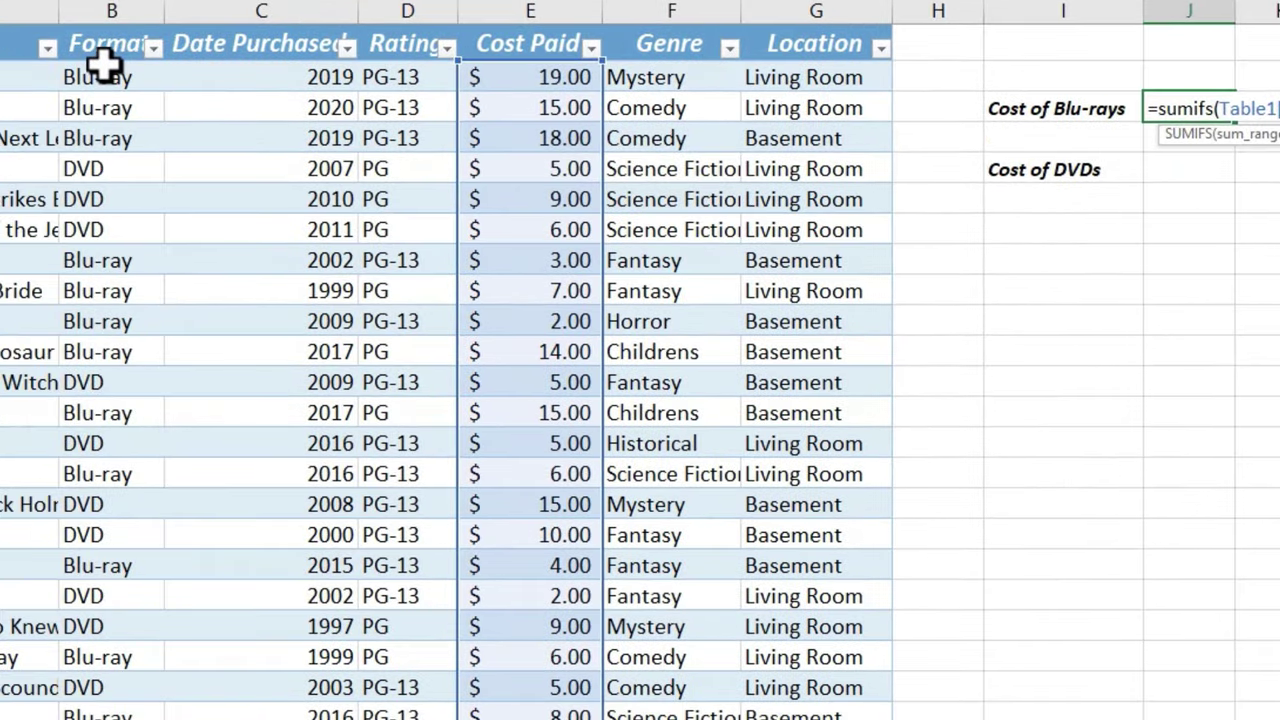
Add the Format column's entries, from B2 to the last filled row, as the first criteria range
left_click(106, 72)
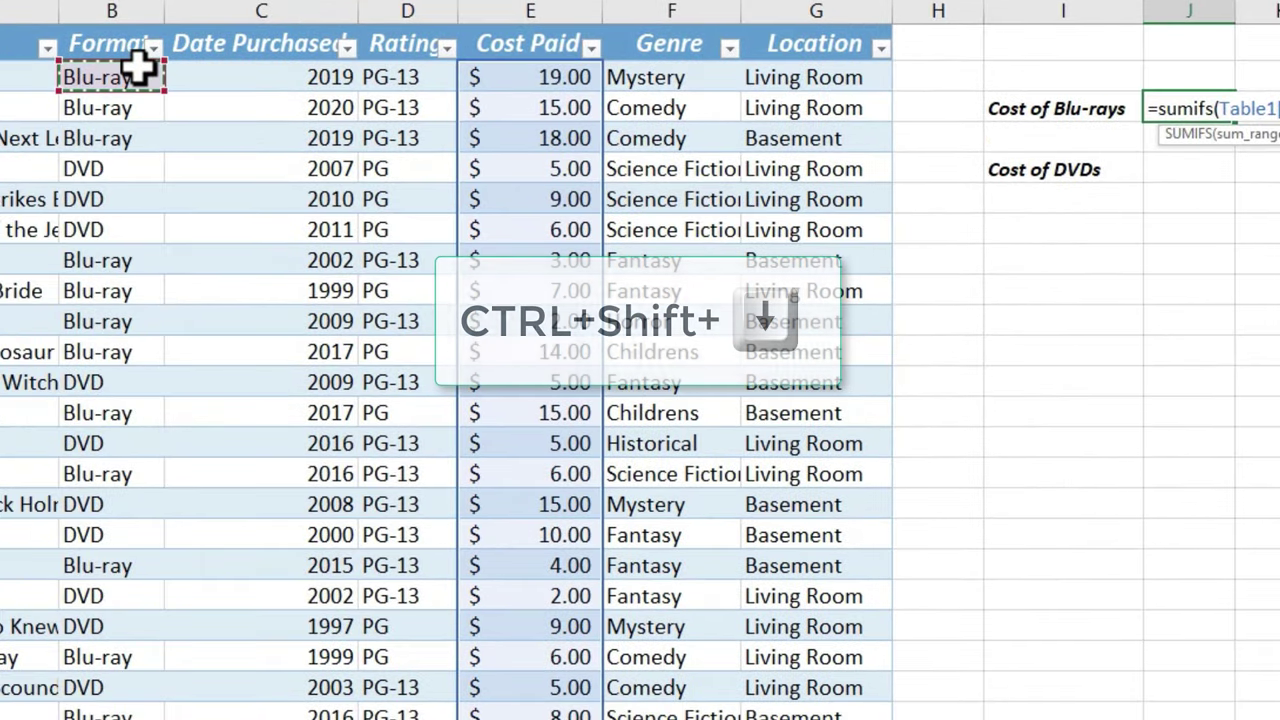
key("ctrl+shift+Down")
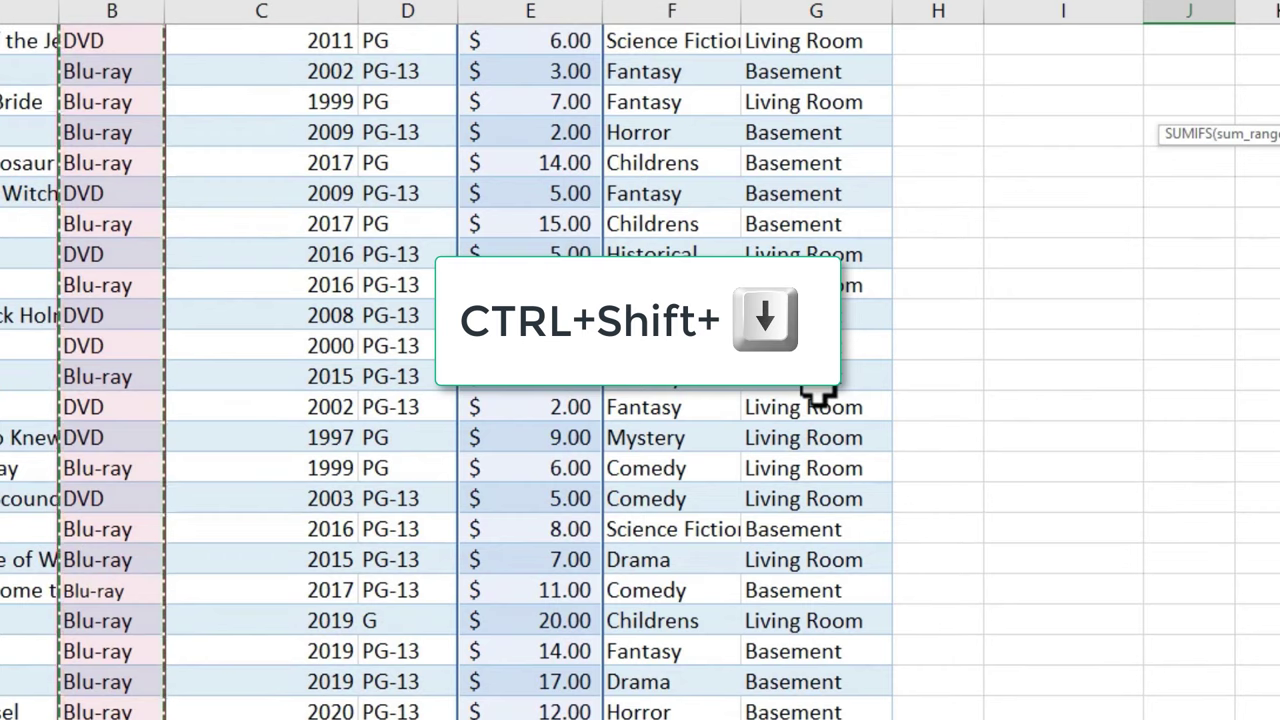
scroll(818, 388, "up", 2)
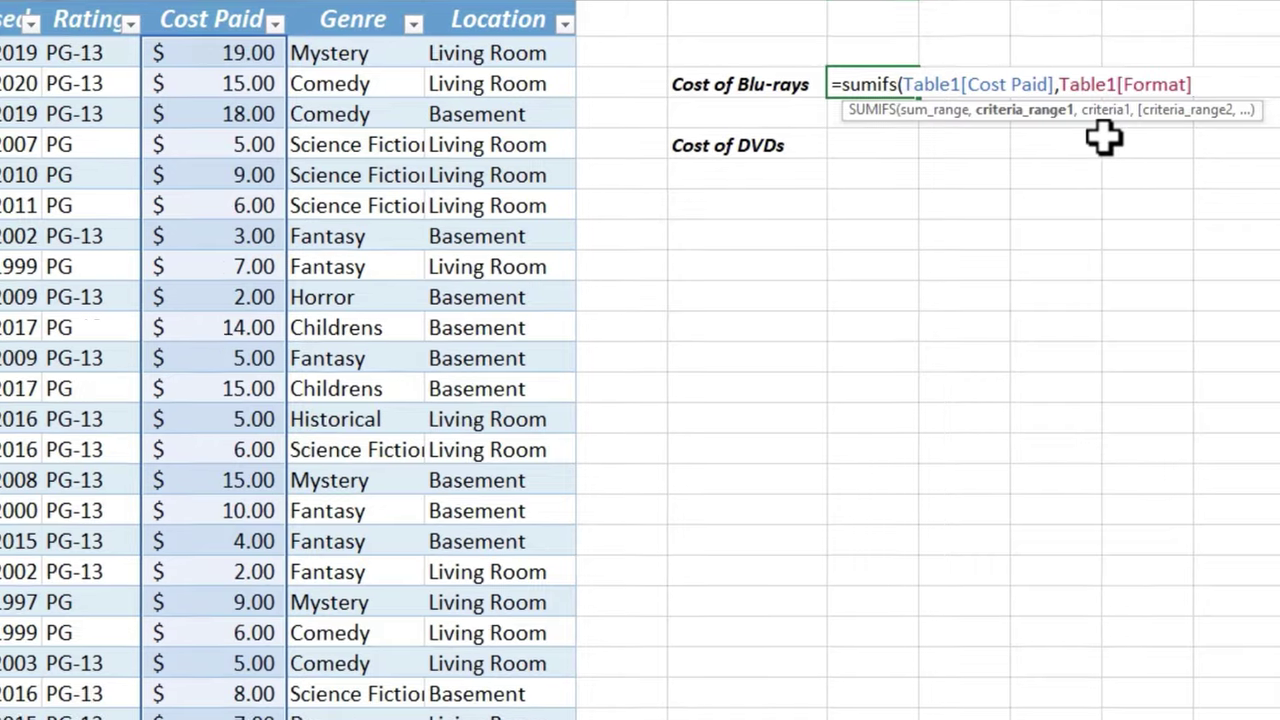
type(",")
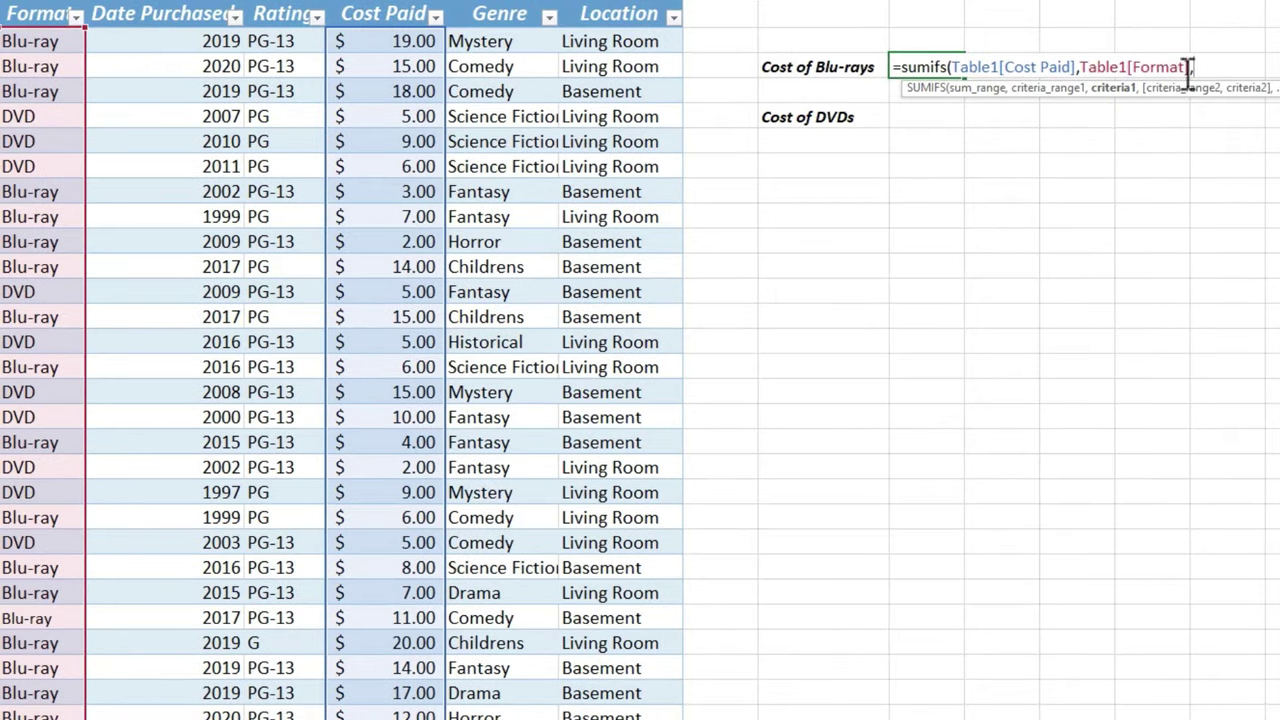
Set the criterion to "Blu-ray" and complete the SUMIFS formula in J3
type("\"Blu-ray\"")
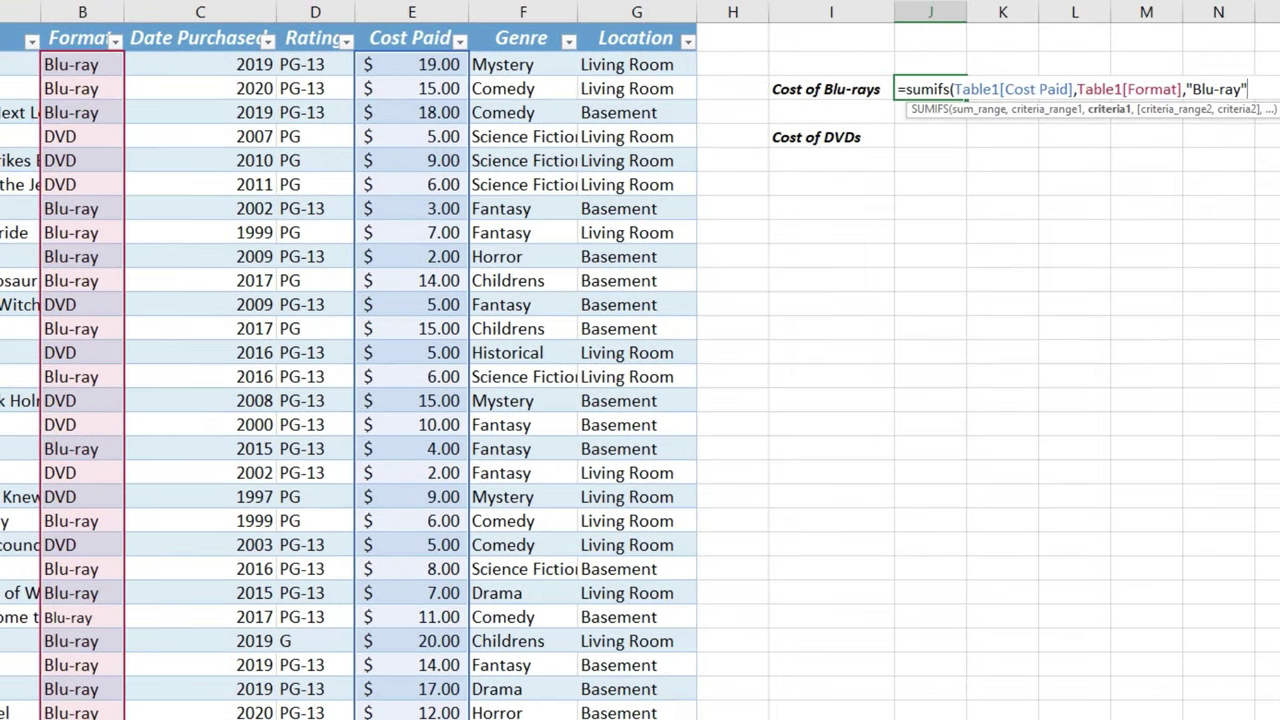
type(")")
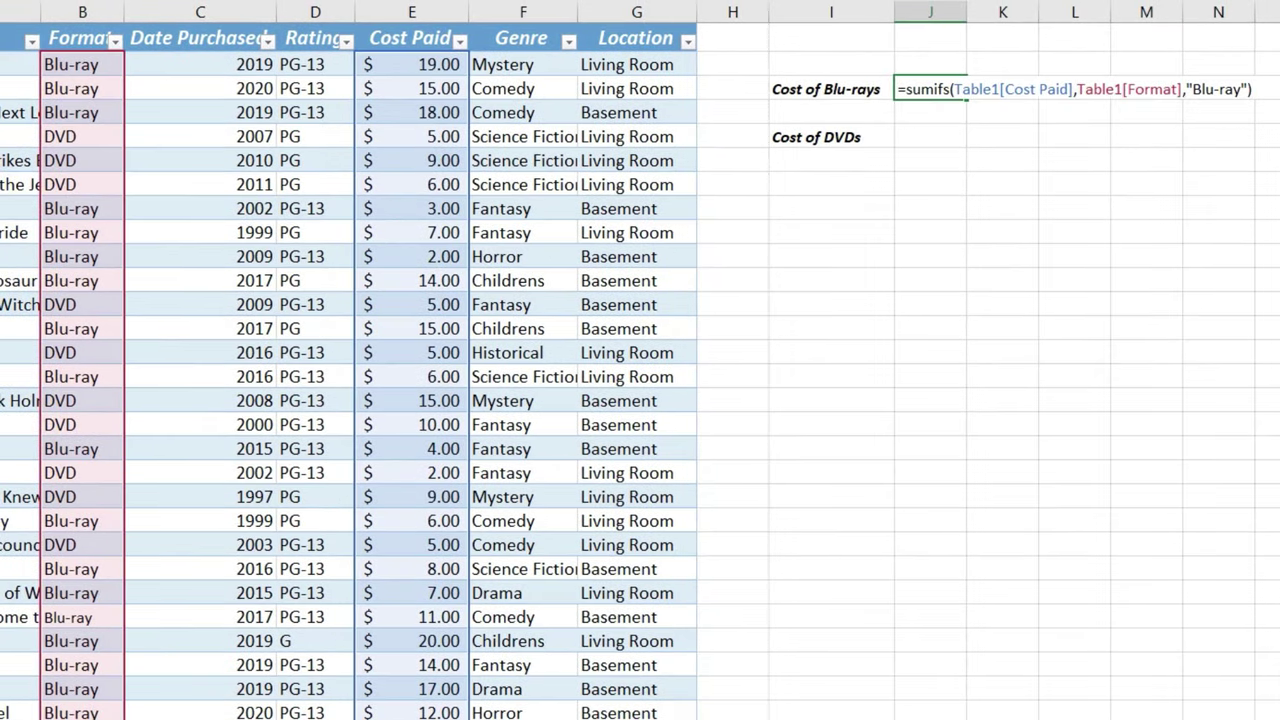
key("Return")
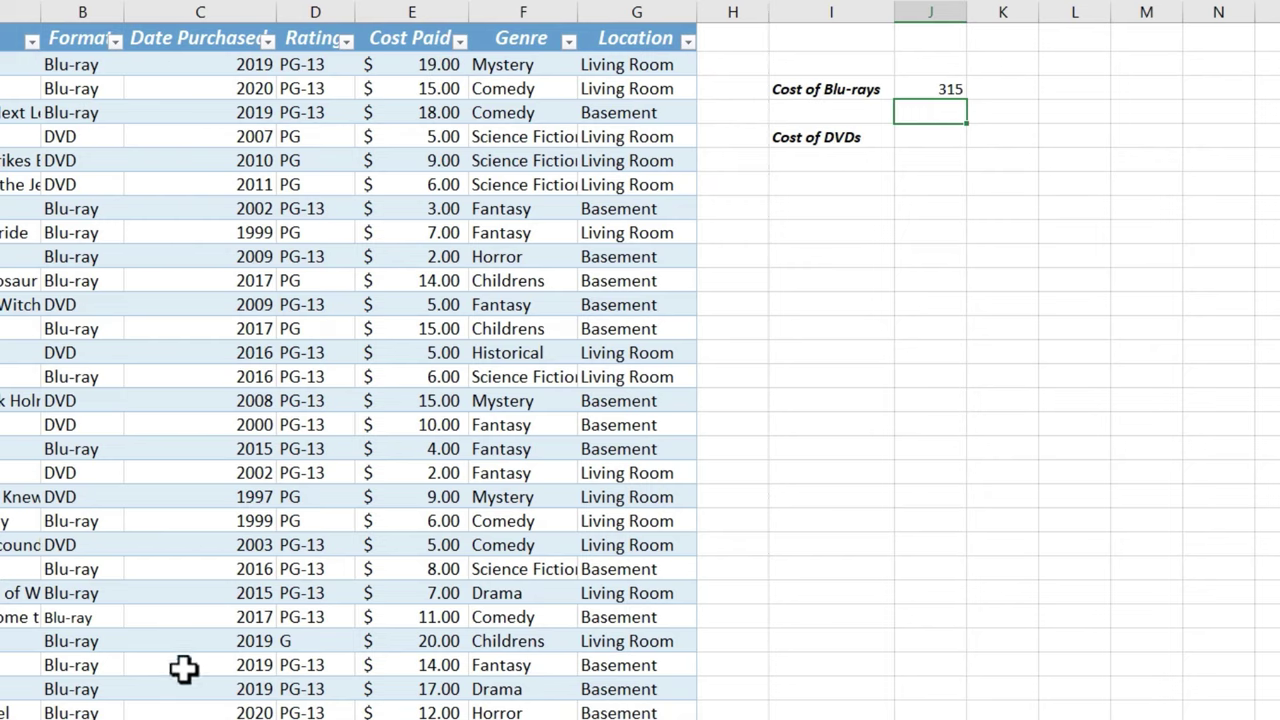
Start a SUMIFS formula in J5 for the DVD cost, with the whole Cost Paid column as the sum range
scroll(660, 606, "down", 3)
scroll(670, 590, "up", 3)
left_click(949, 134)
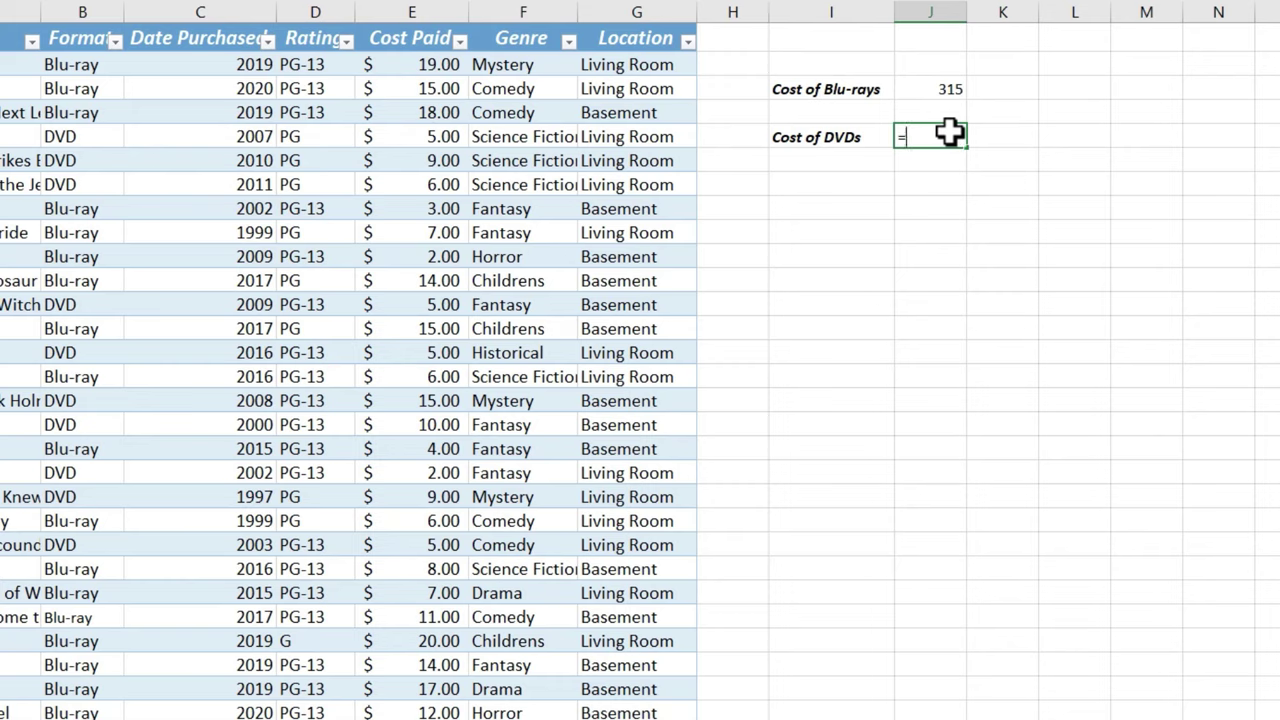
type("=sumifs(")
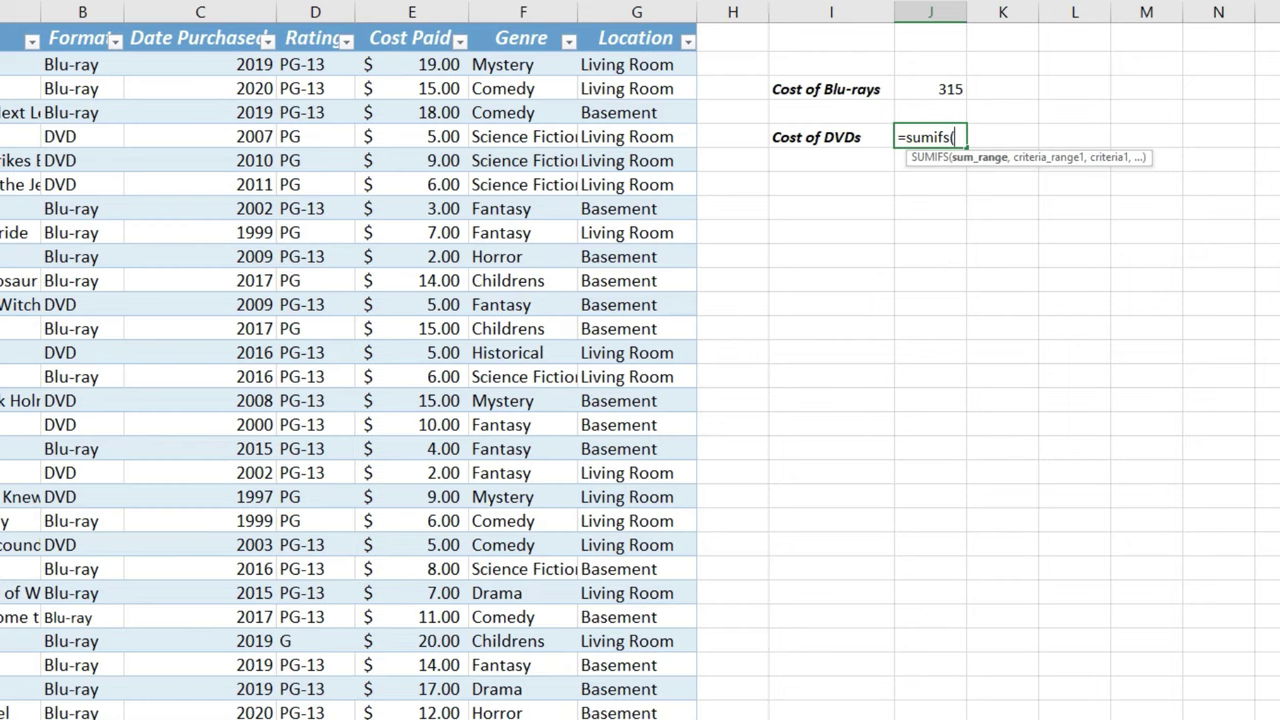
left_click(420, 64)
key("ctrl+shift+Down")
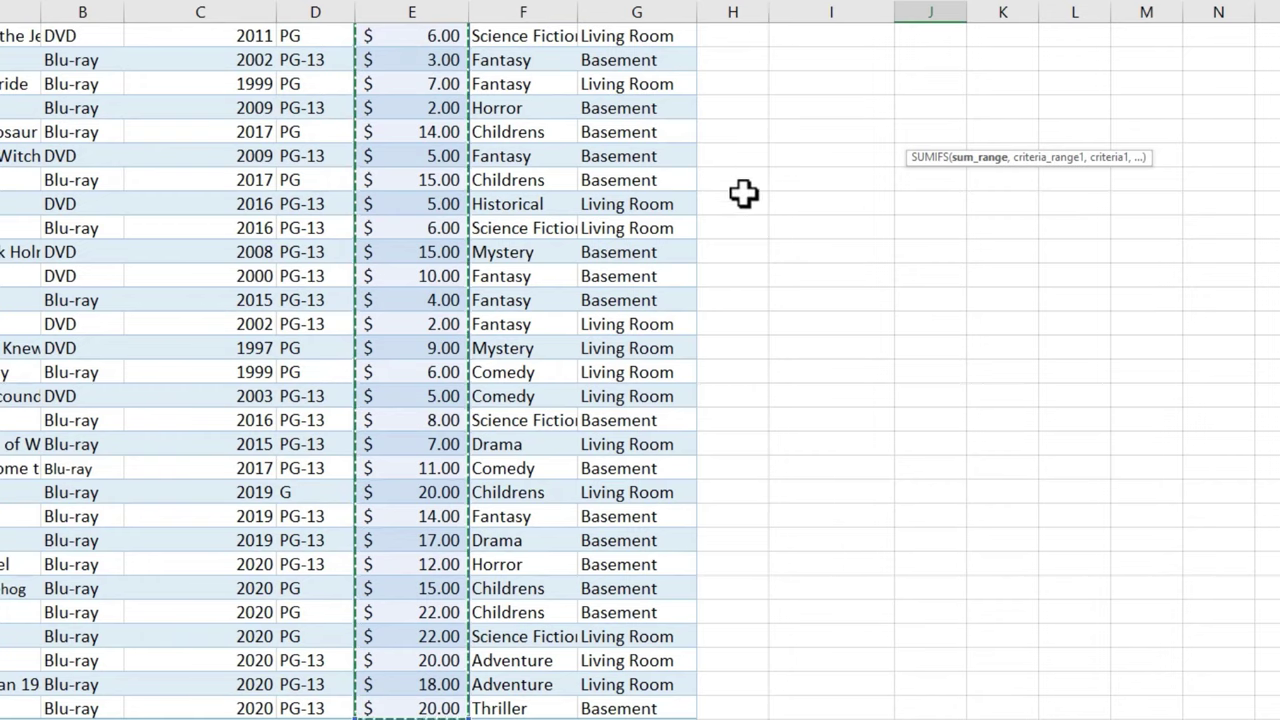
scroll(1012, 226, "up", 2)
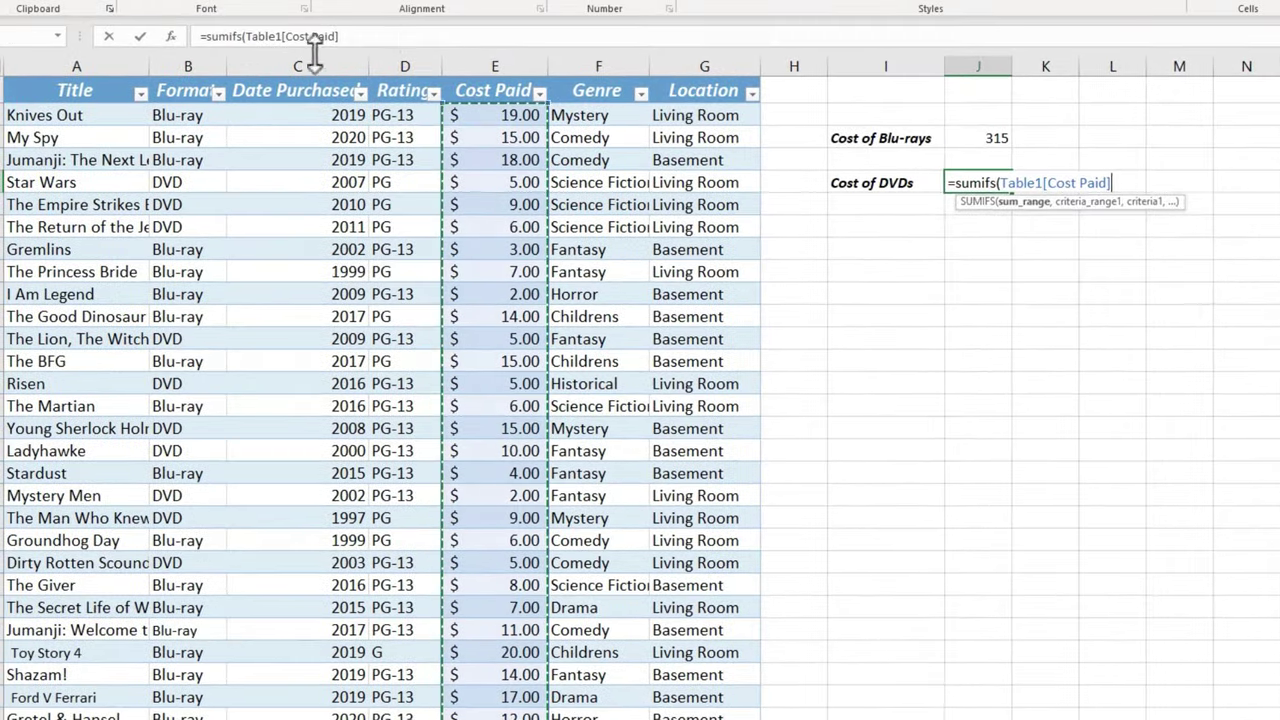
left_click(379, 27)
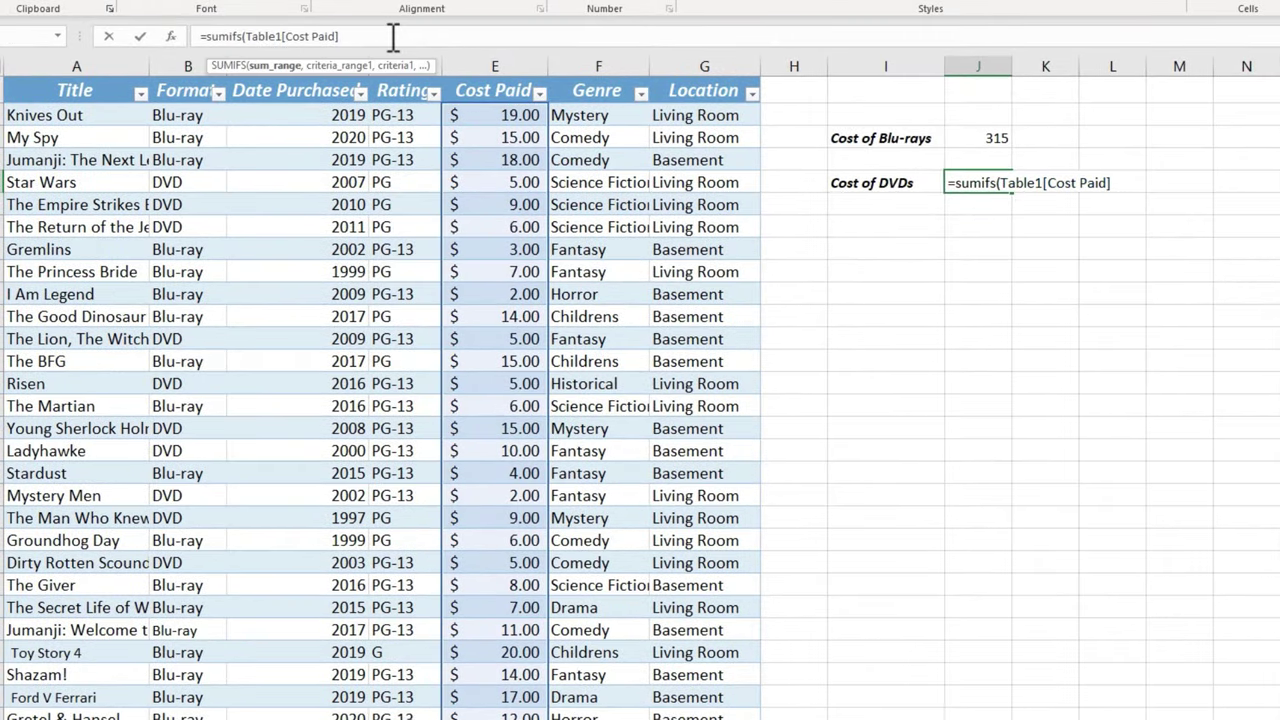
type(",")
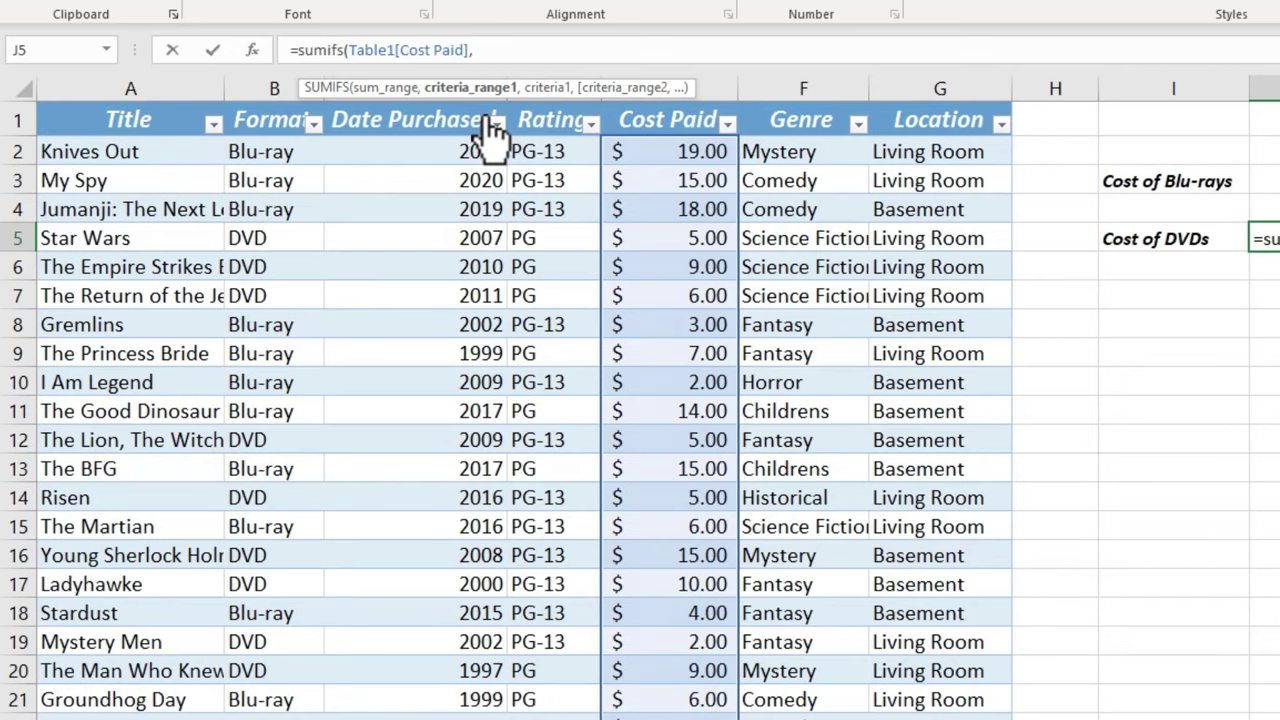
Add the whole Format column as the criteria range of the DVD cost formula
left_click(262, 150)
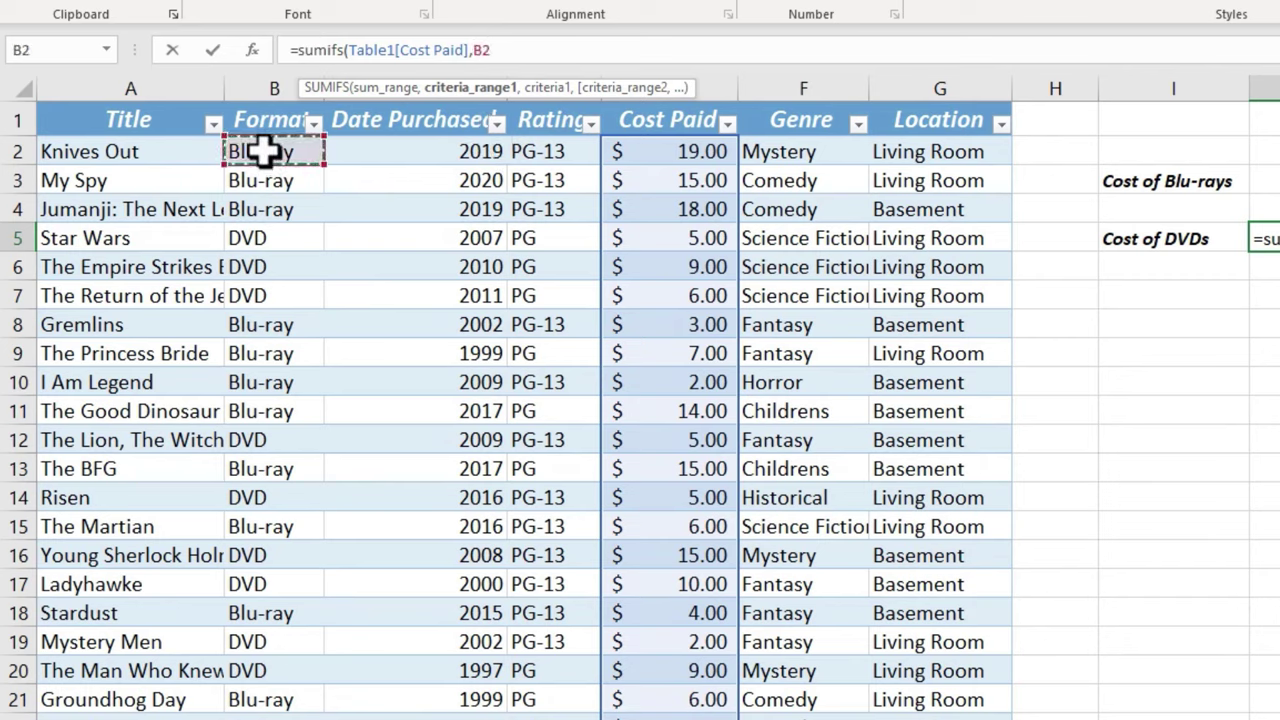
key("ctrl+shift+Down")
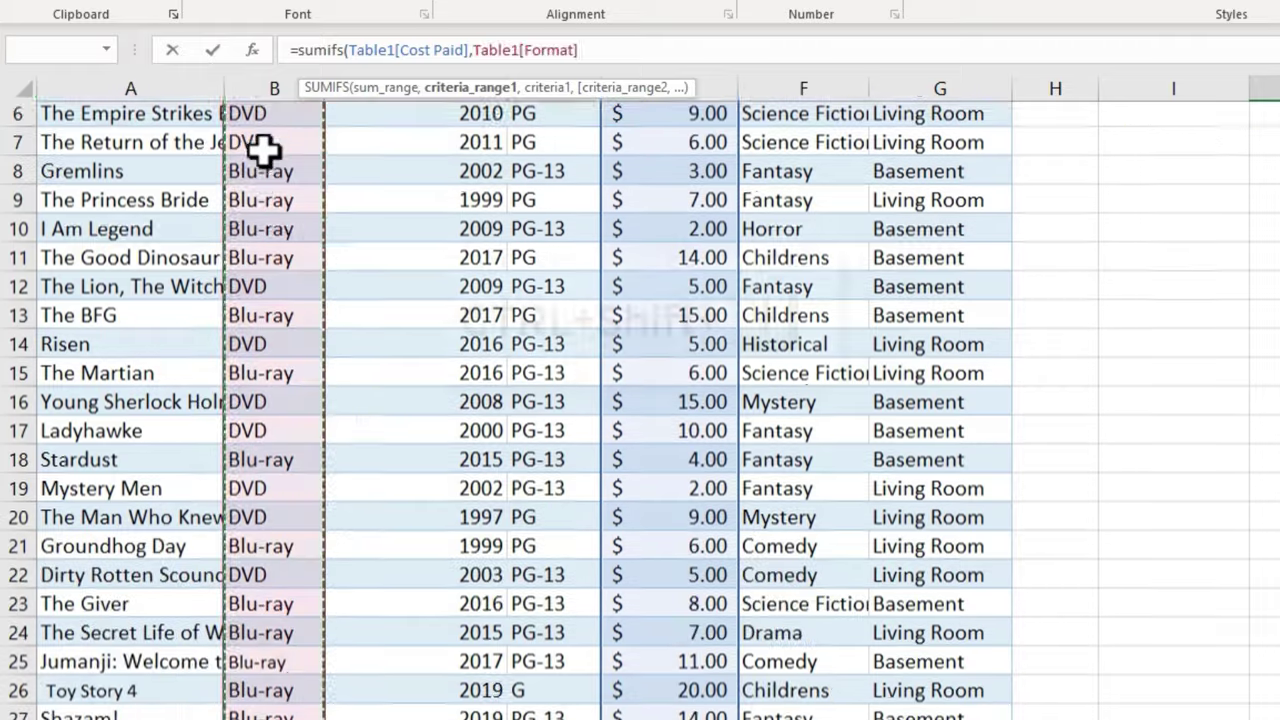
left_click(616, 50)
type(",")
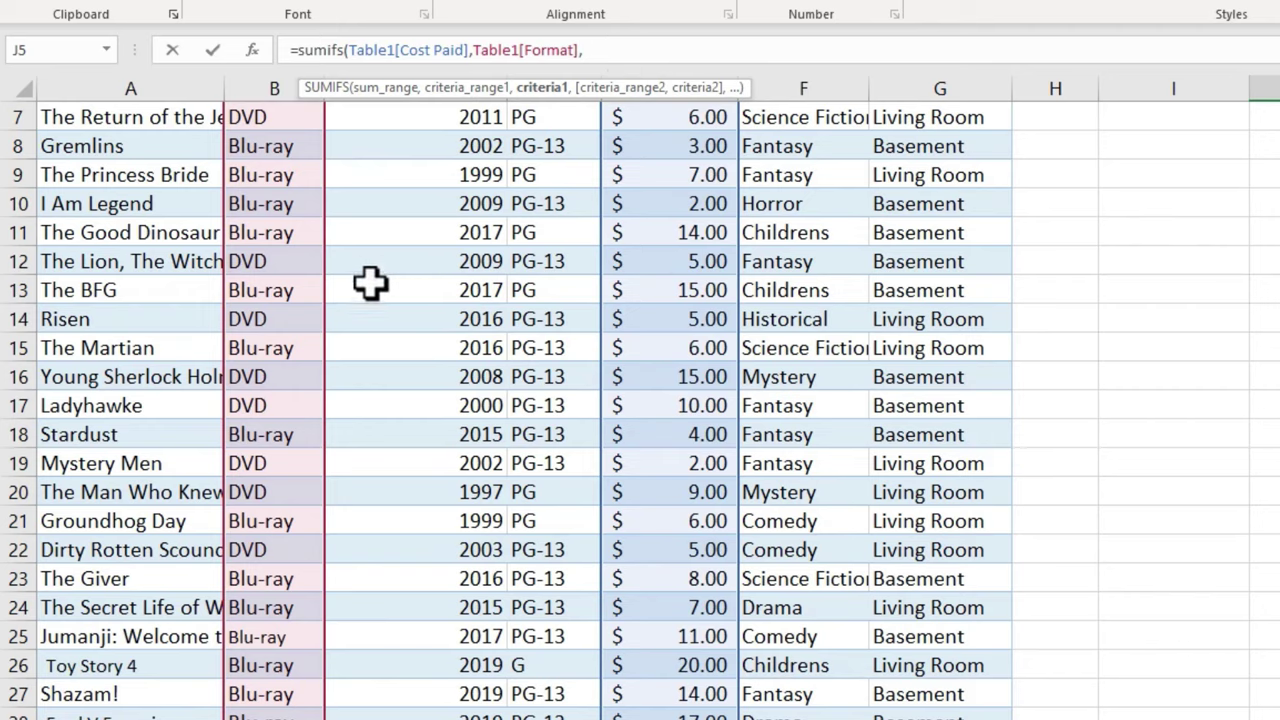
Use the DVD entry in B5 as the criterion and complete the SUMIFS formula in J5
scroll(366, 283, "up", 2)
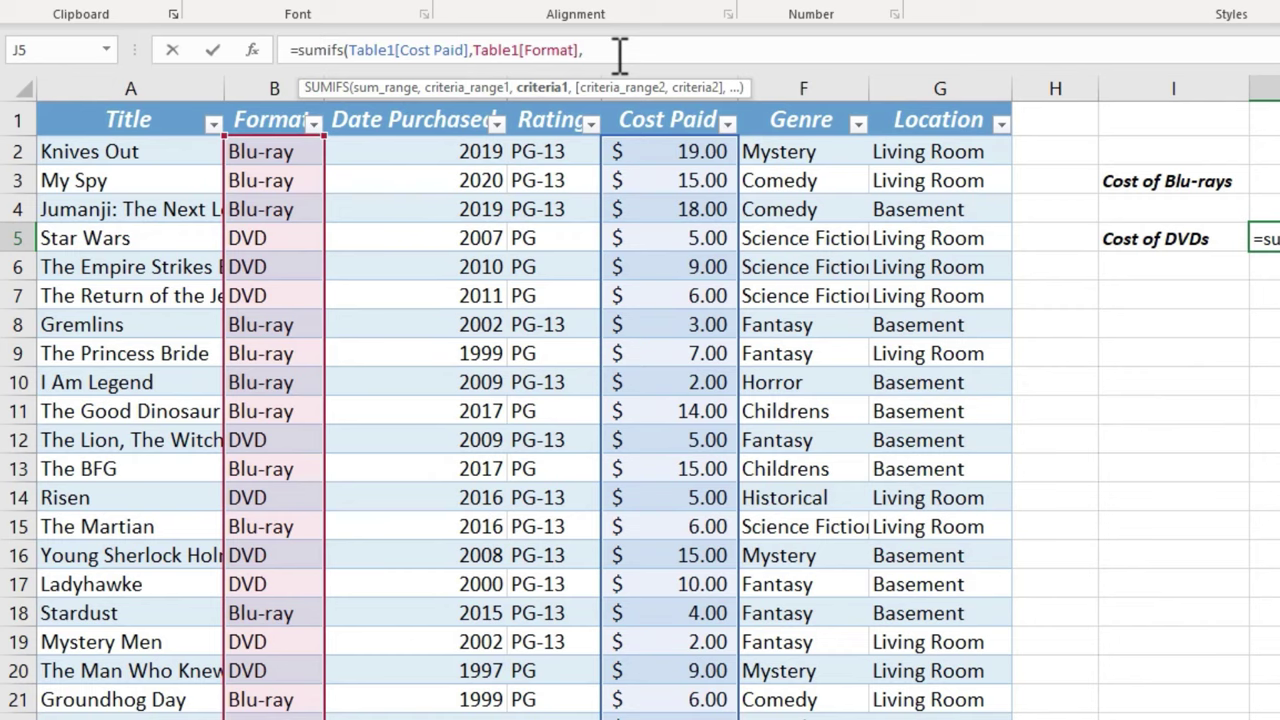
left_click(262, 243)
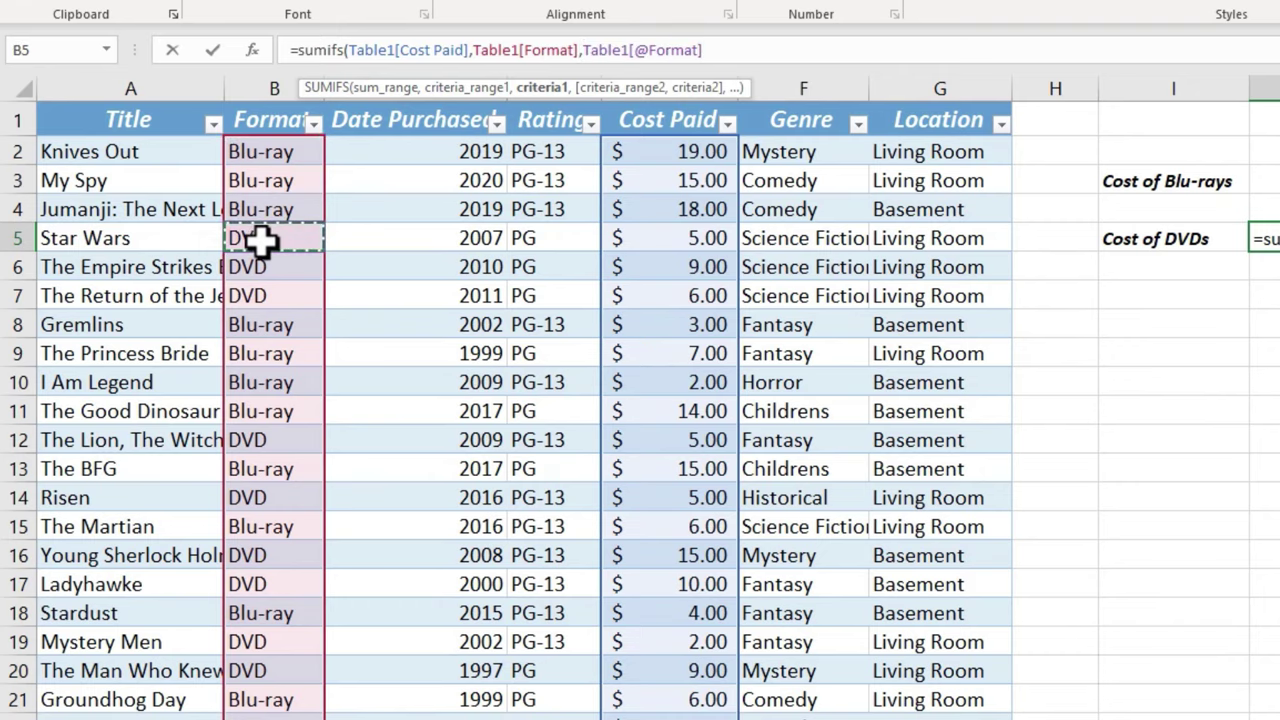
type(")")
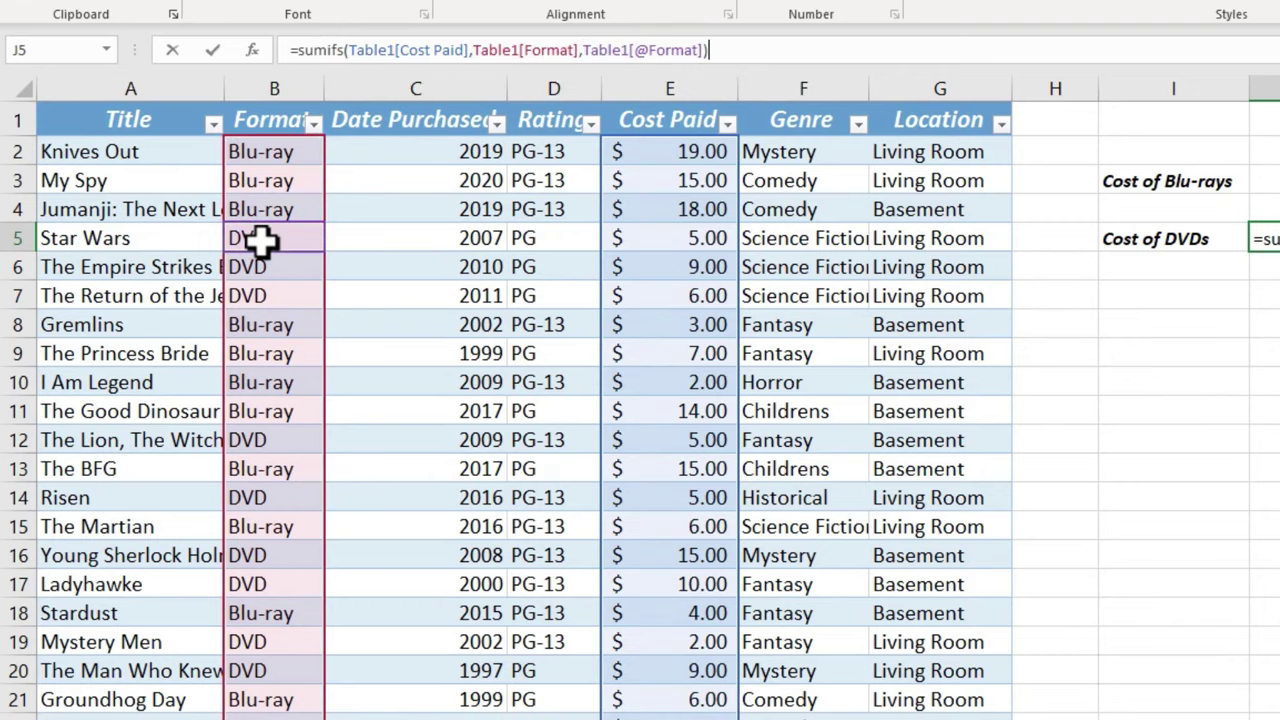
key("Return")
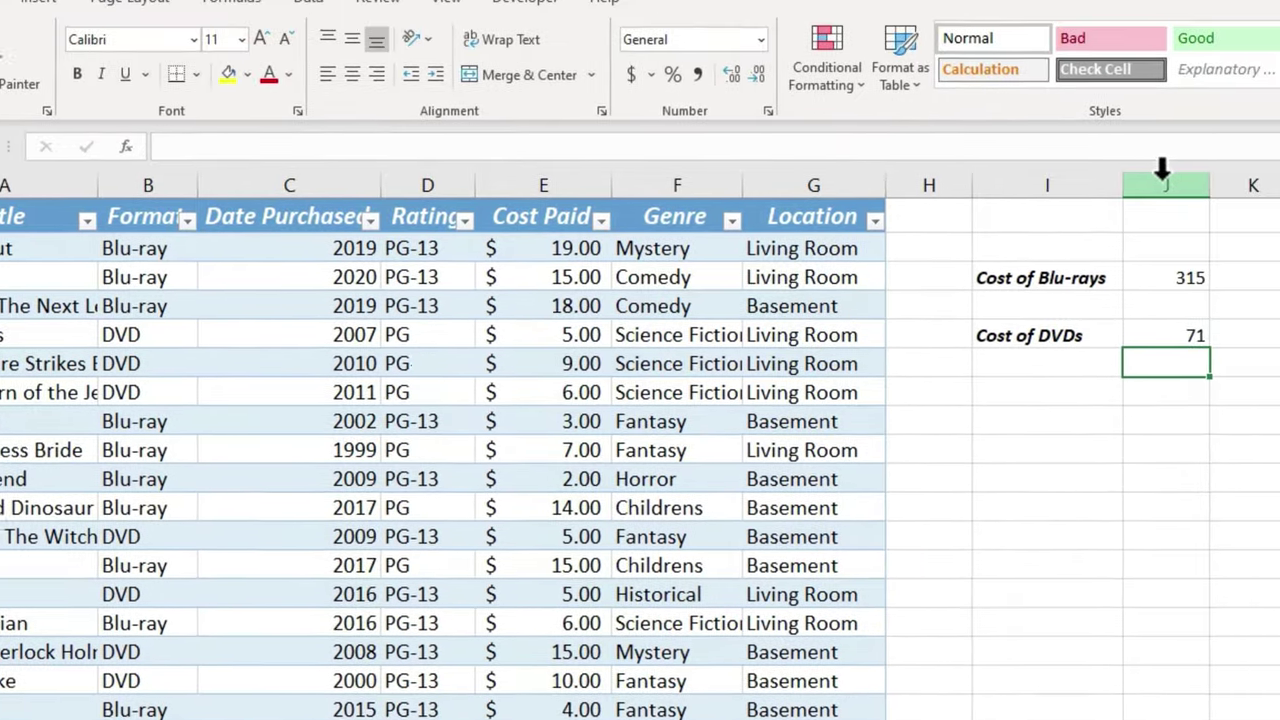
Apply the Accounting number format to the whole of column J
left_click(1162, 180)
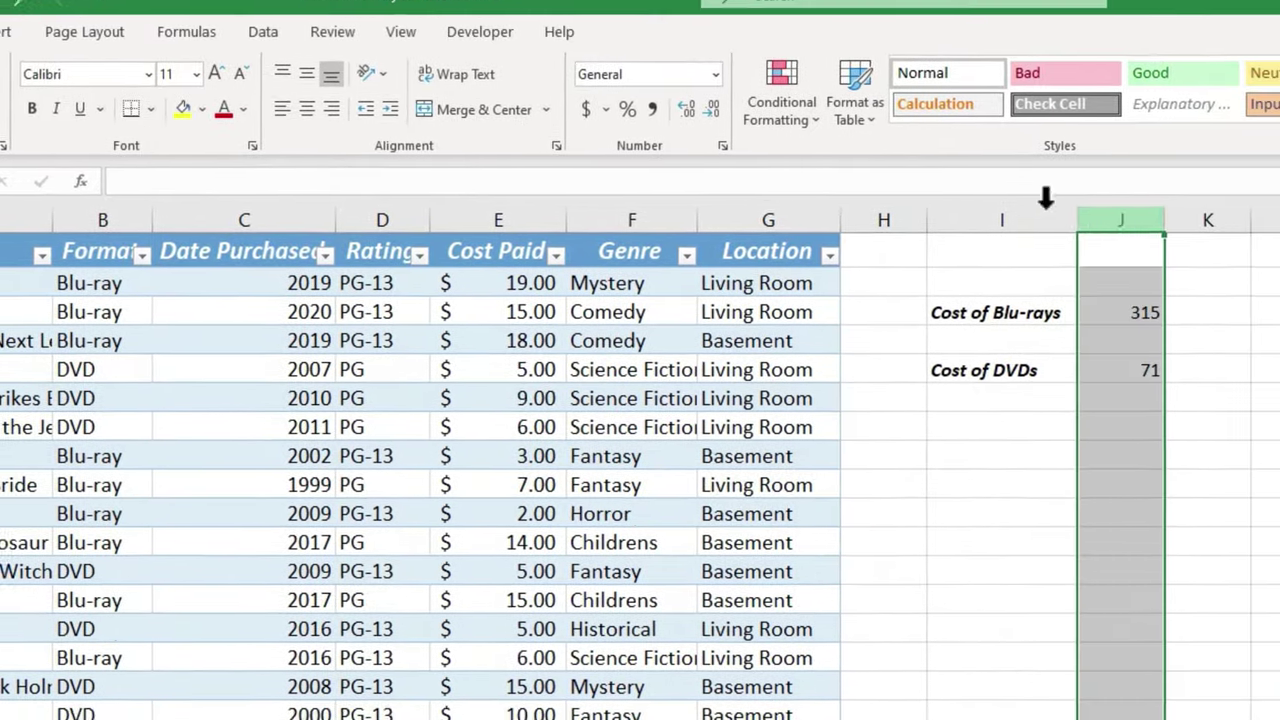
left_click(631, 74)
left_click(1190, 455)
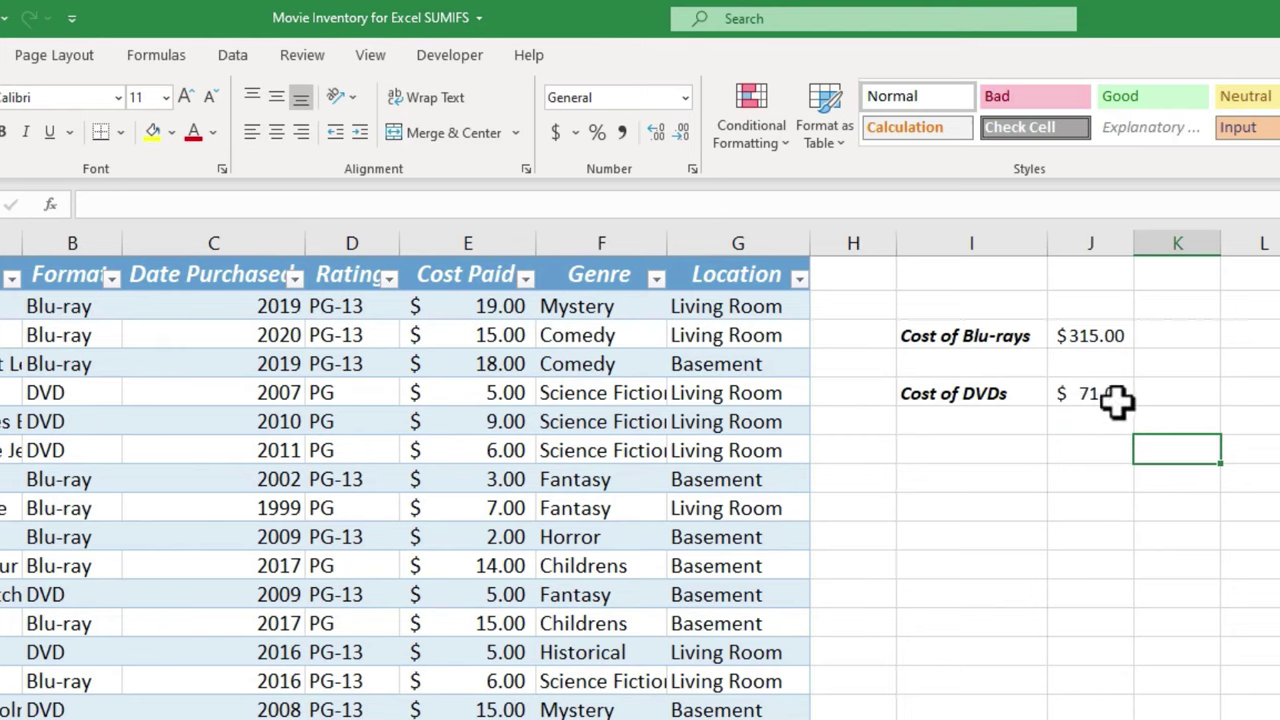
Change the Format entry for Star Wars in B5 to Blu-ray to test the two cost formulas
left_click(97, 393)
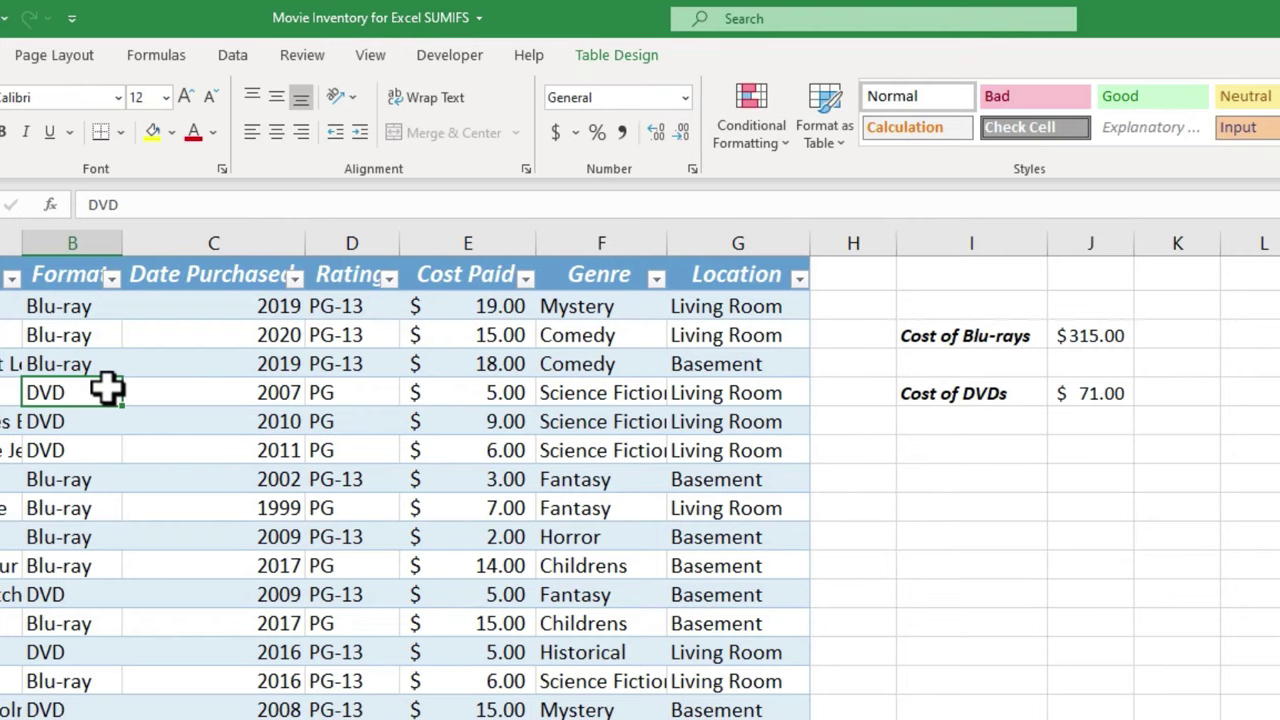
type("B")
key("Return")
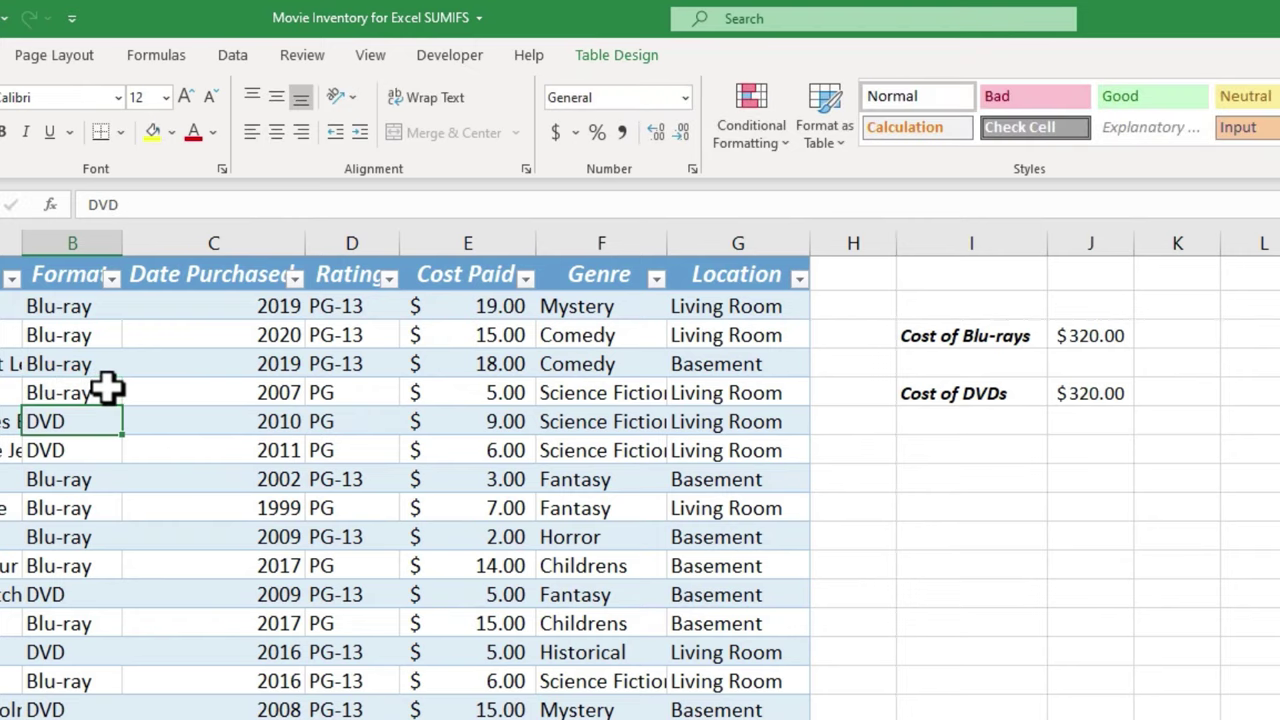
Compare the criteria used in the Blu-ray cost formula in J3 and the DVD cost formula in J5
left_click(1082, 393)
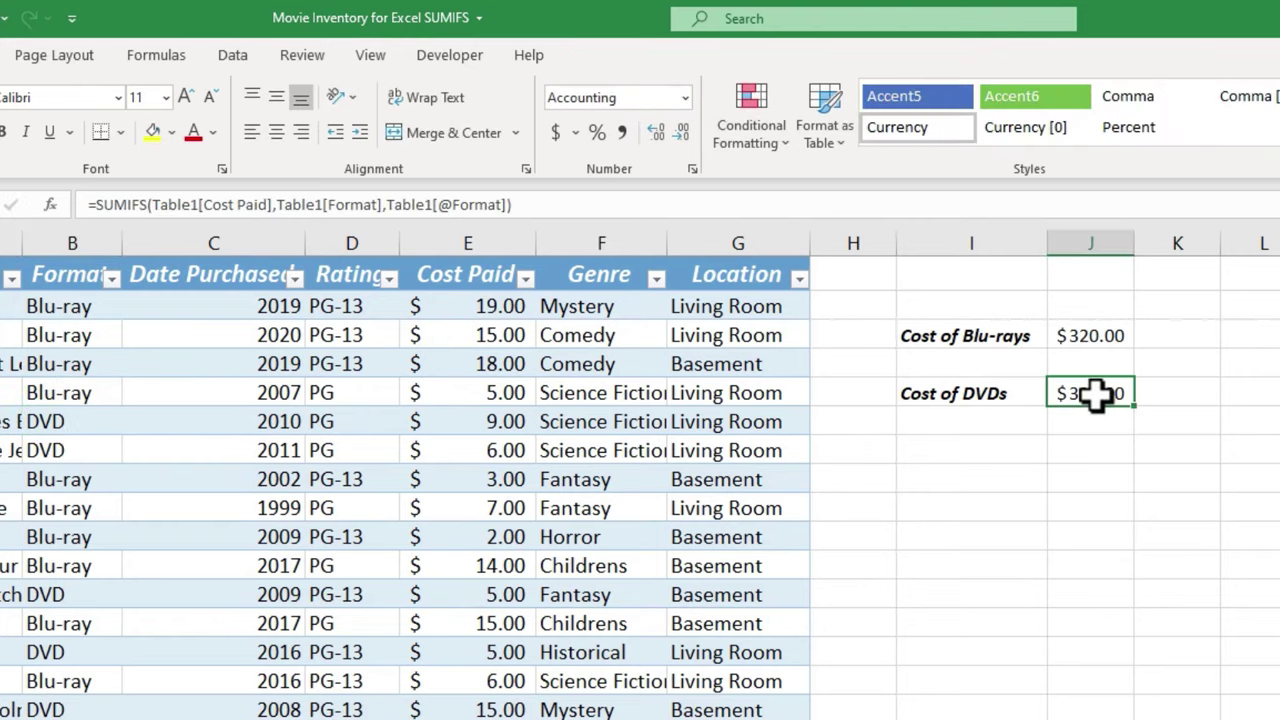
double_click(1100, 330)
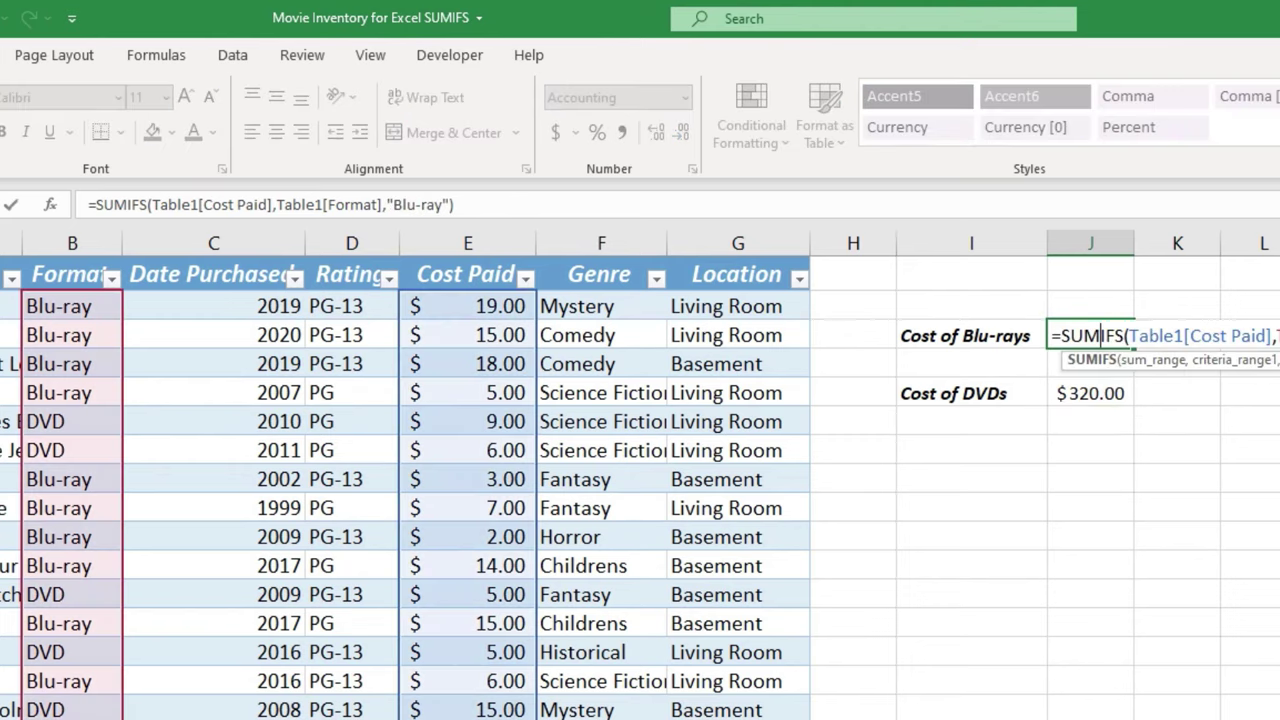
double_click(1090, 393)
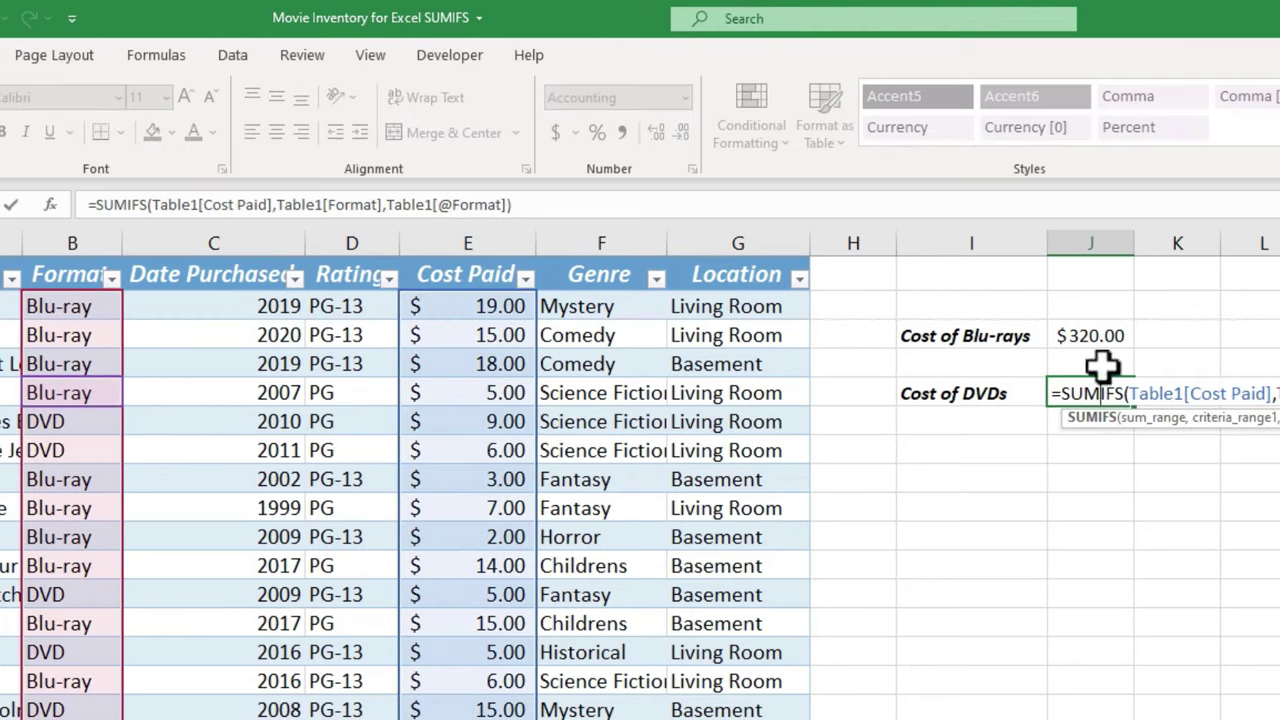
Set the Format entry for Star Wars in B5 back to DVD
left_click(85, 393)
type("DVD")
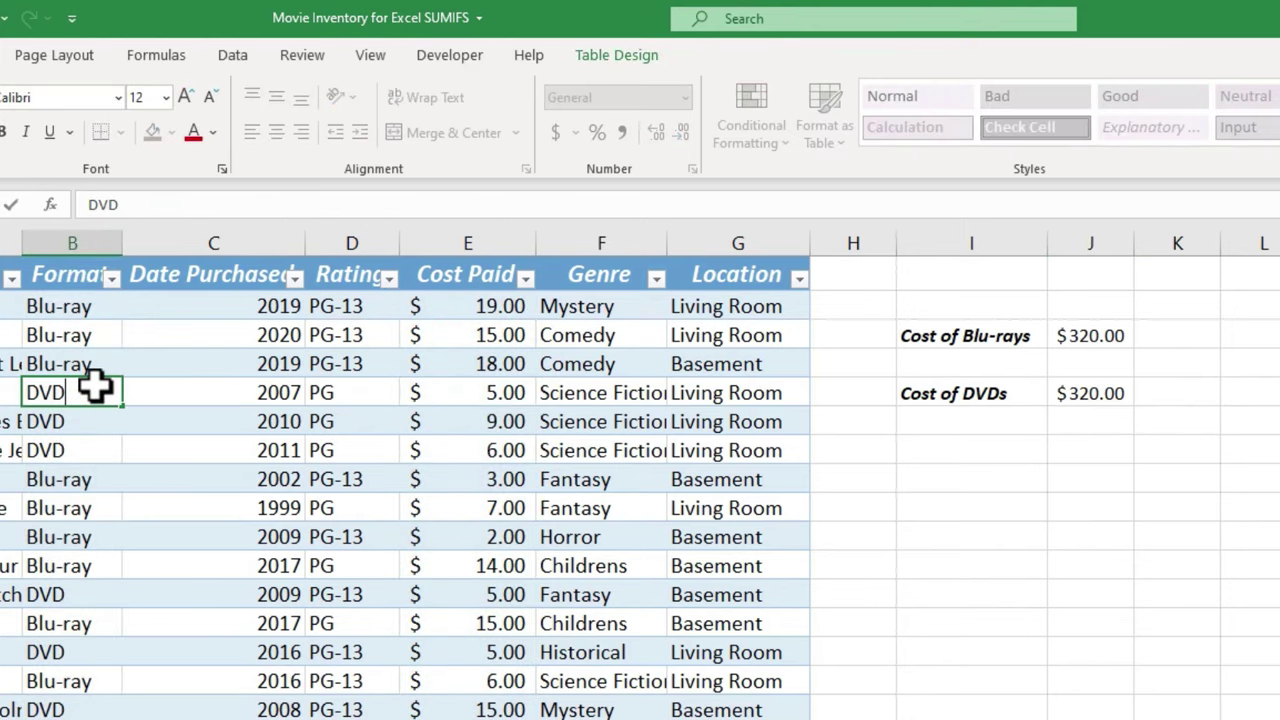
key("Return")
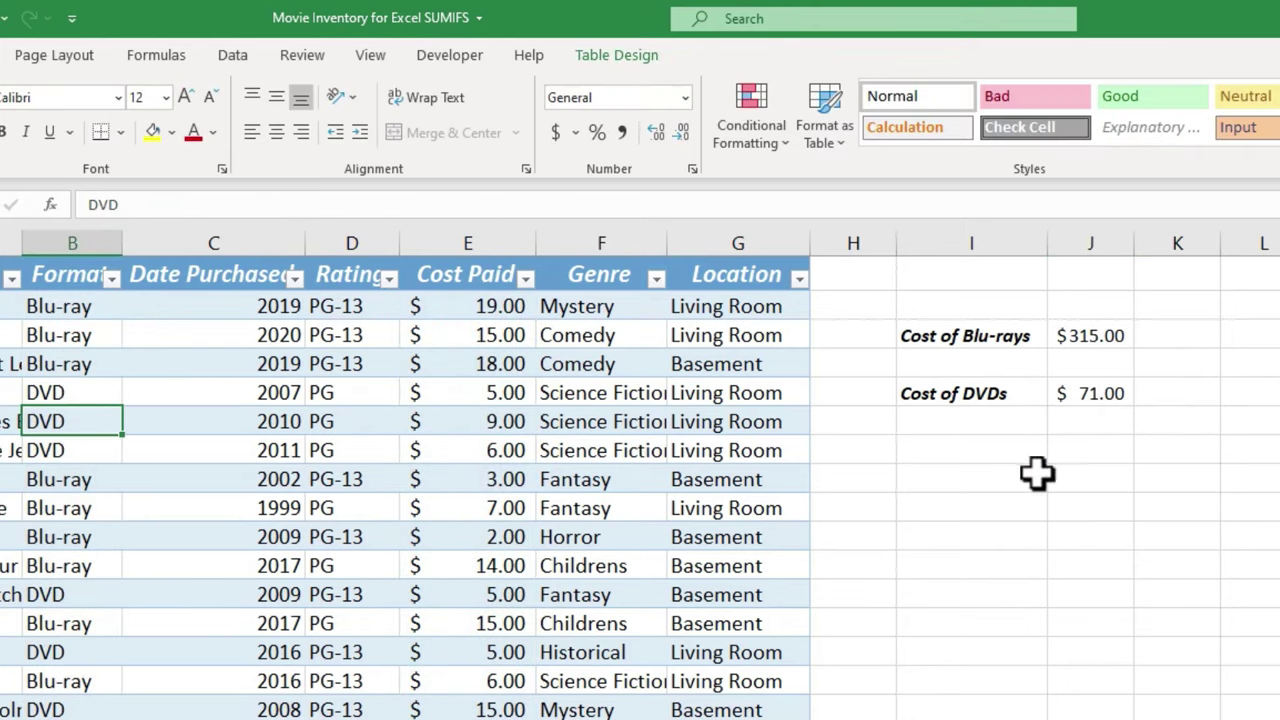
Enter the label "Cost of Mystery DVDs" in I7 and auto-fit column I to its contents
left_click(957, 451)
type("Cost of Mystery DVDs")
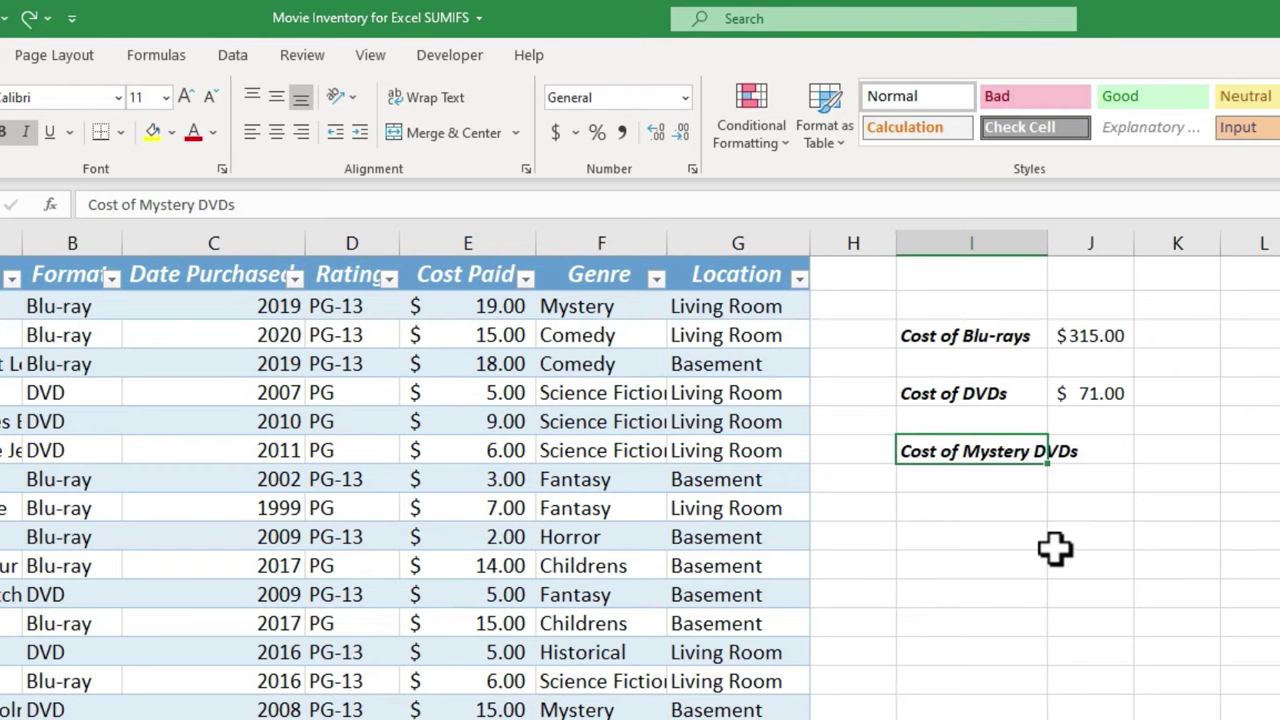
left_click(1054, 549)
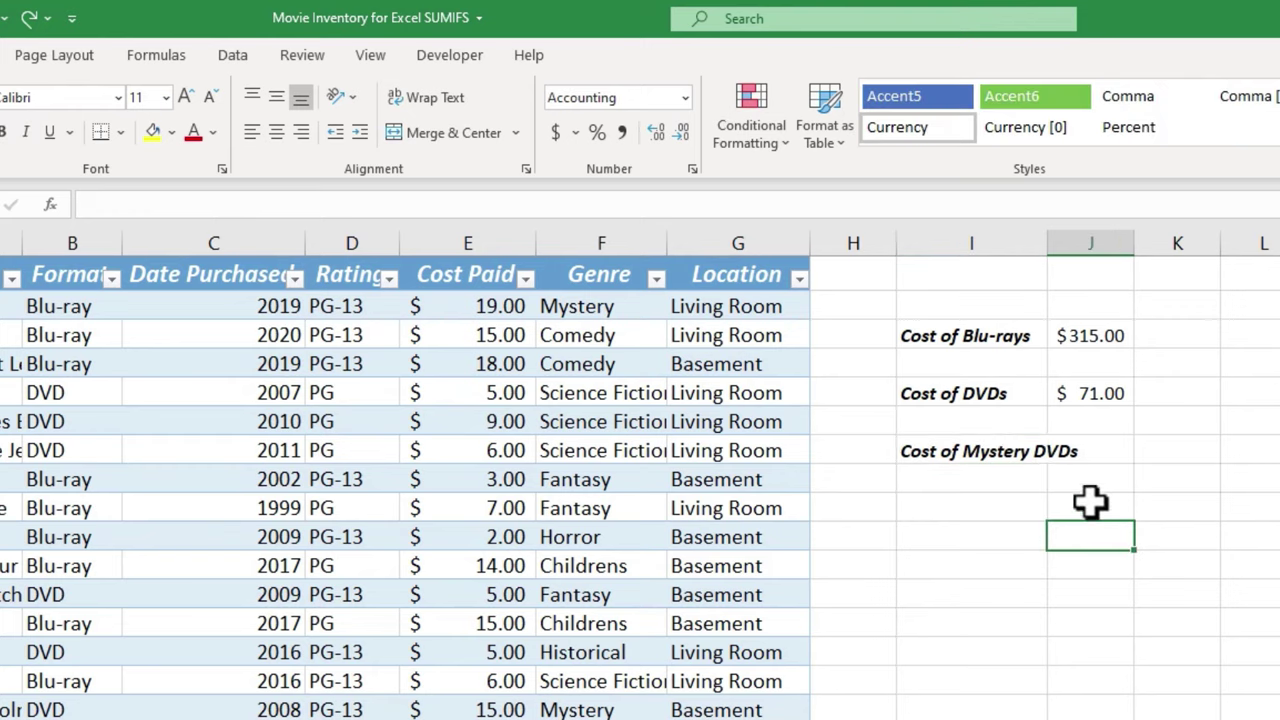
double_click(1050, 242)
Start a SUMIFS formula in J7 for the mystery DVD cost, with the whole Cost Paid column as the sum range
left_click(1140, 448)
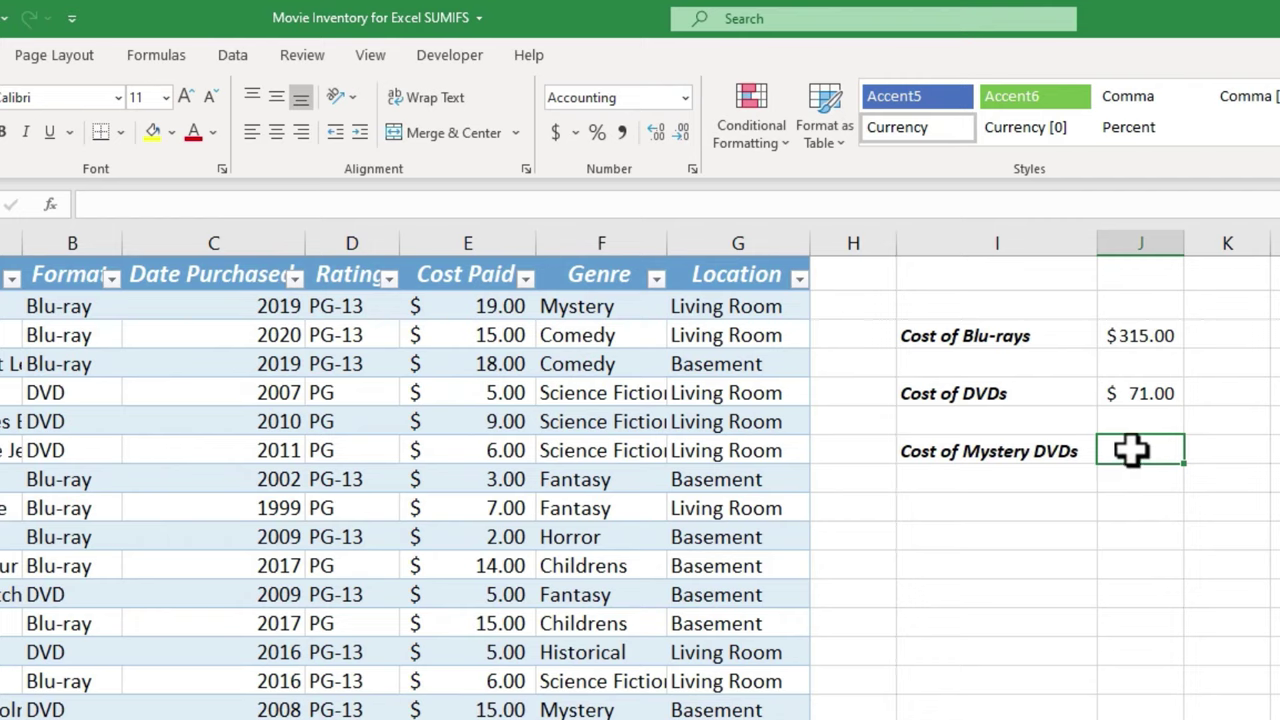
type("=")
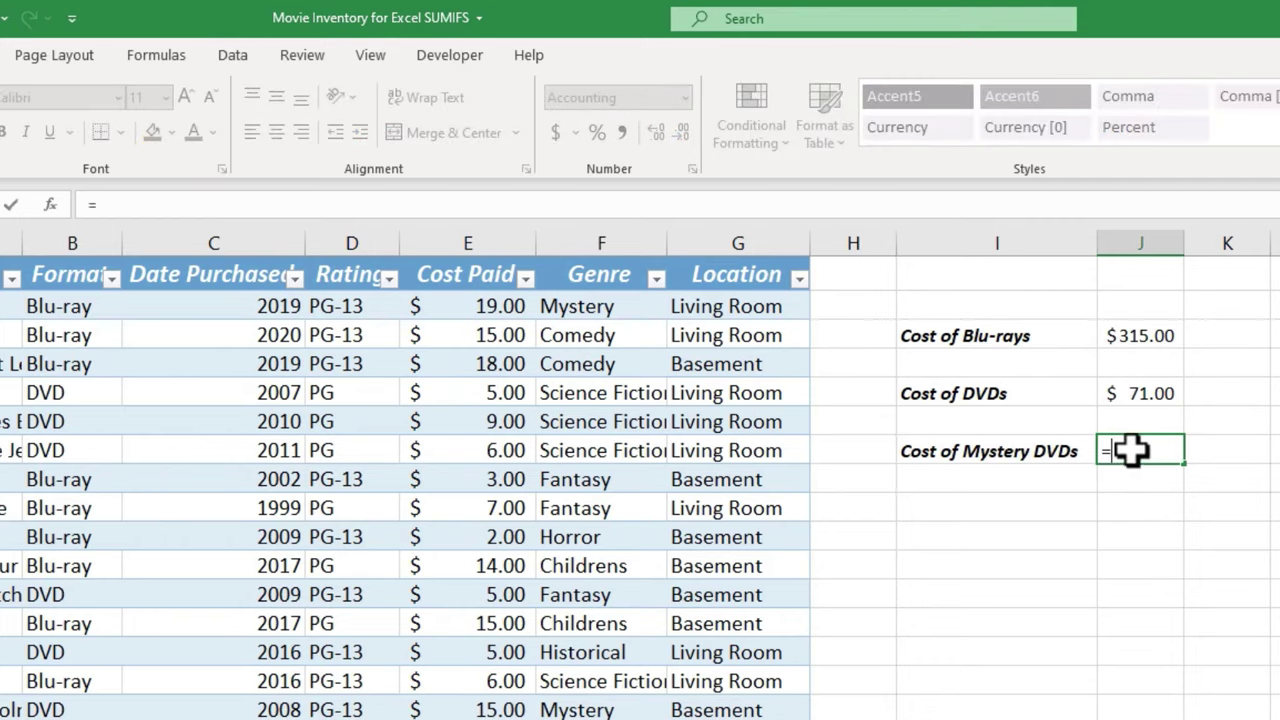
type("sumifs(")
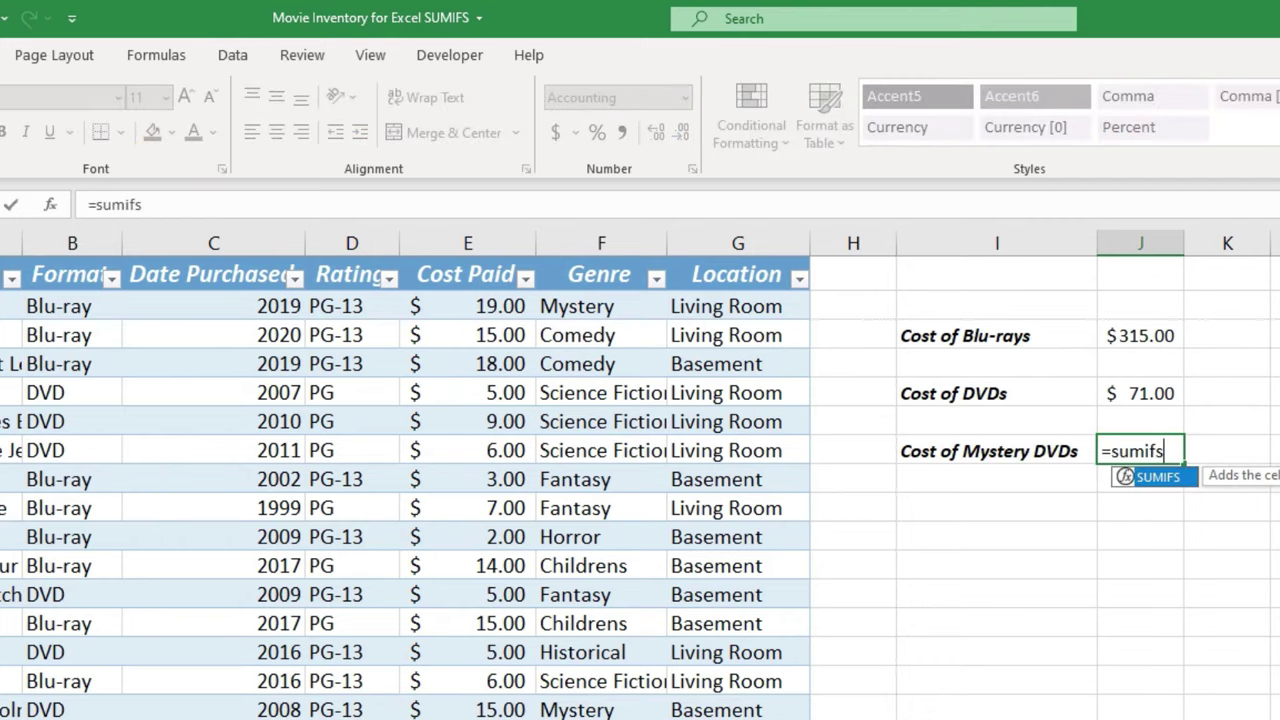
left_click(477, 302)
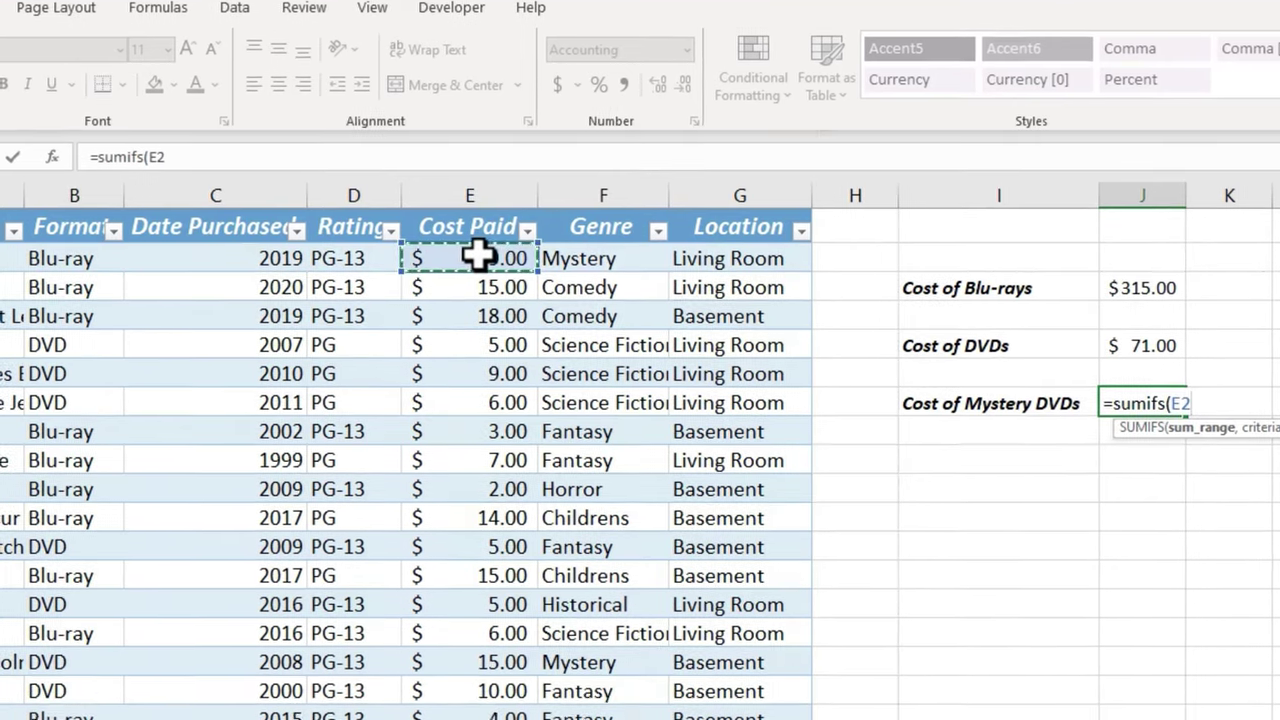
key("ctrl+shift+Down")
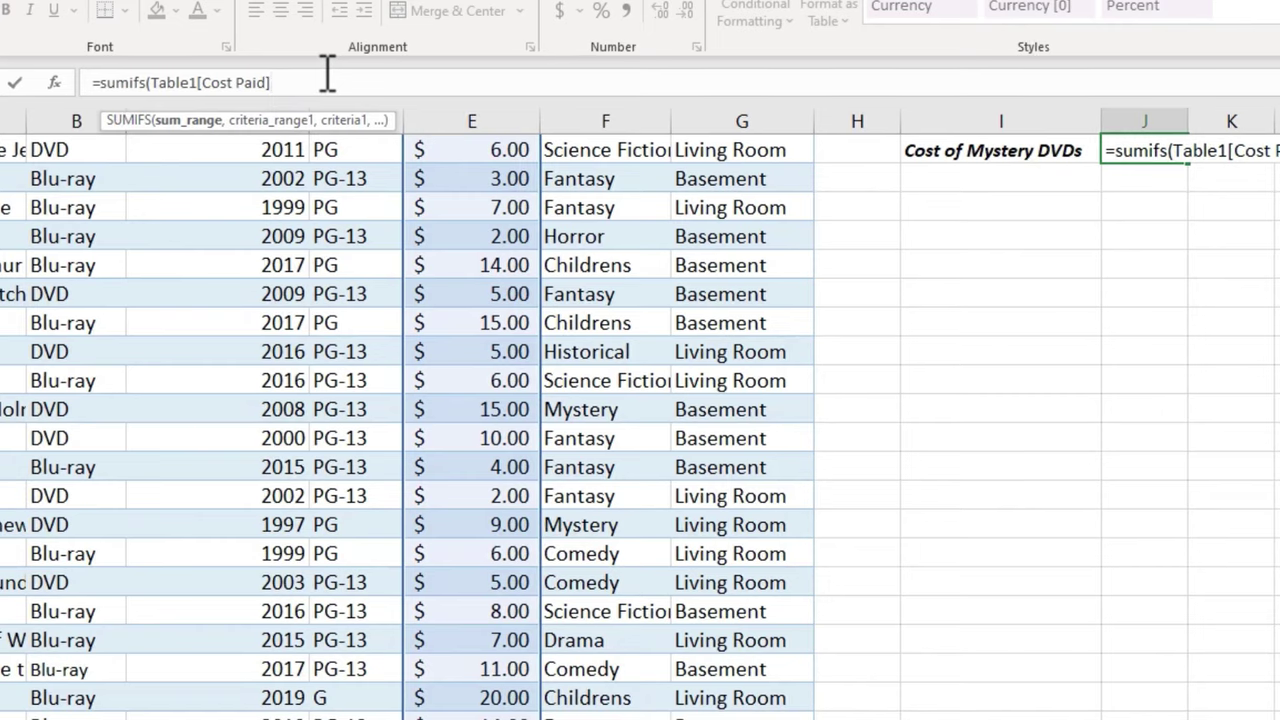
type(",")
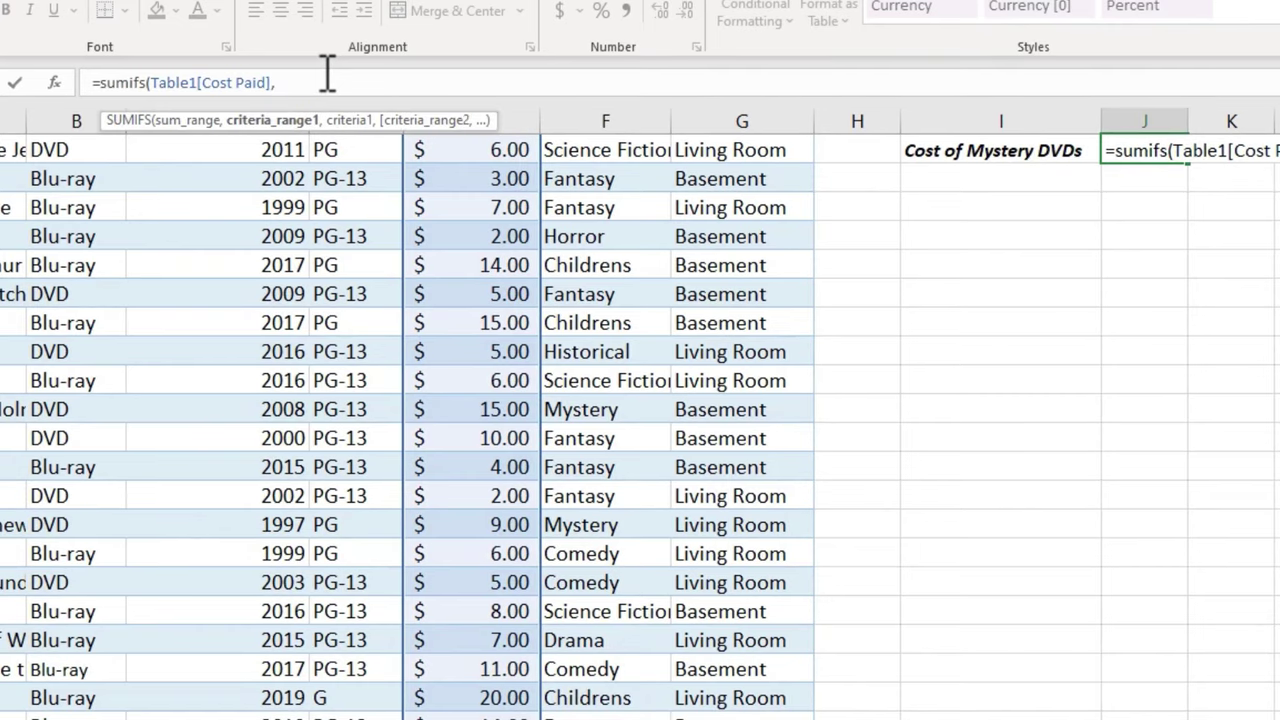
Add the whole Format column as the first criteria range, with the DVD entry in B7 as its criterion
scroll(75, 205, "up", 2)
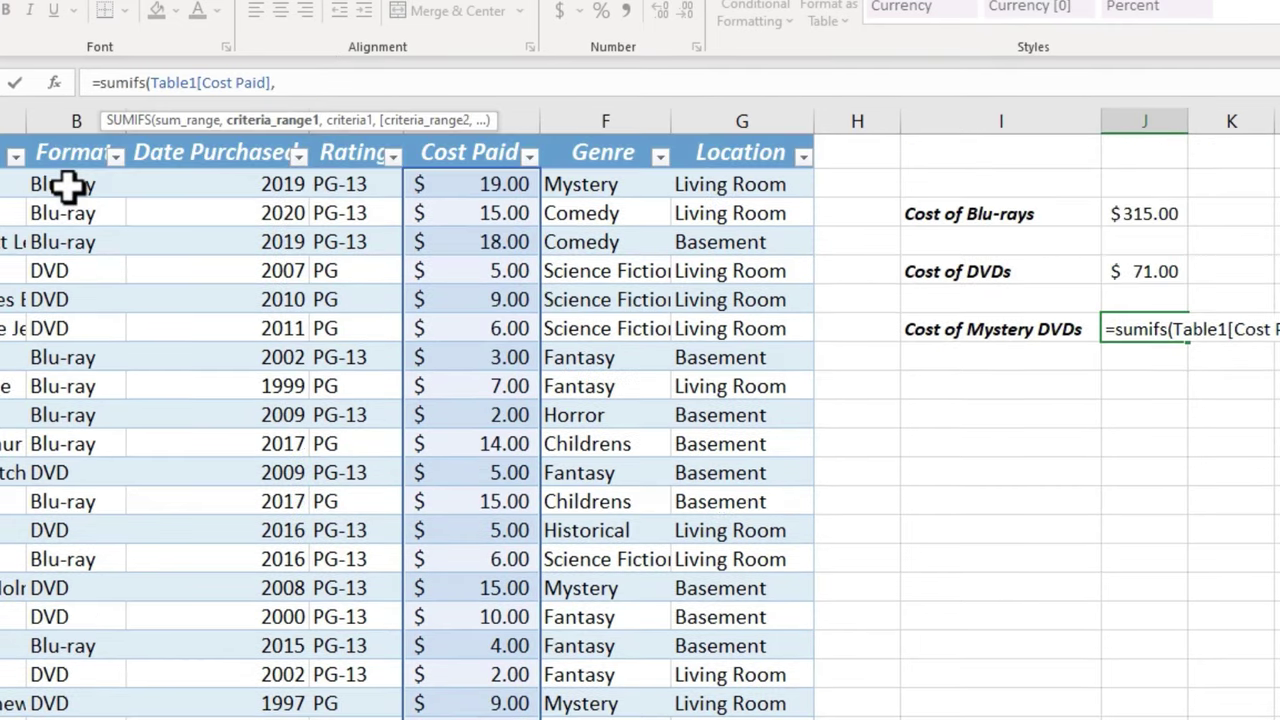
left_click(66, 184)
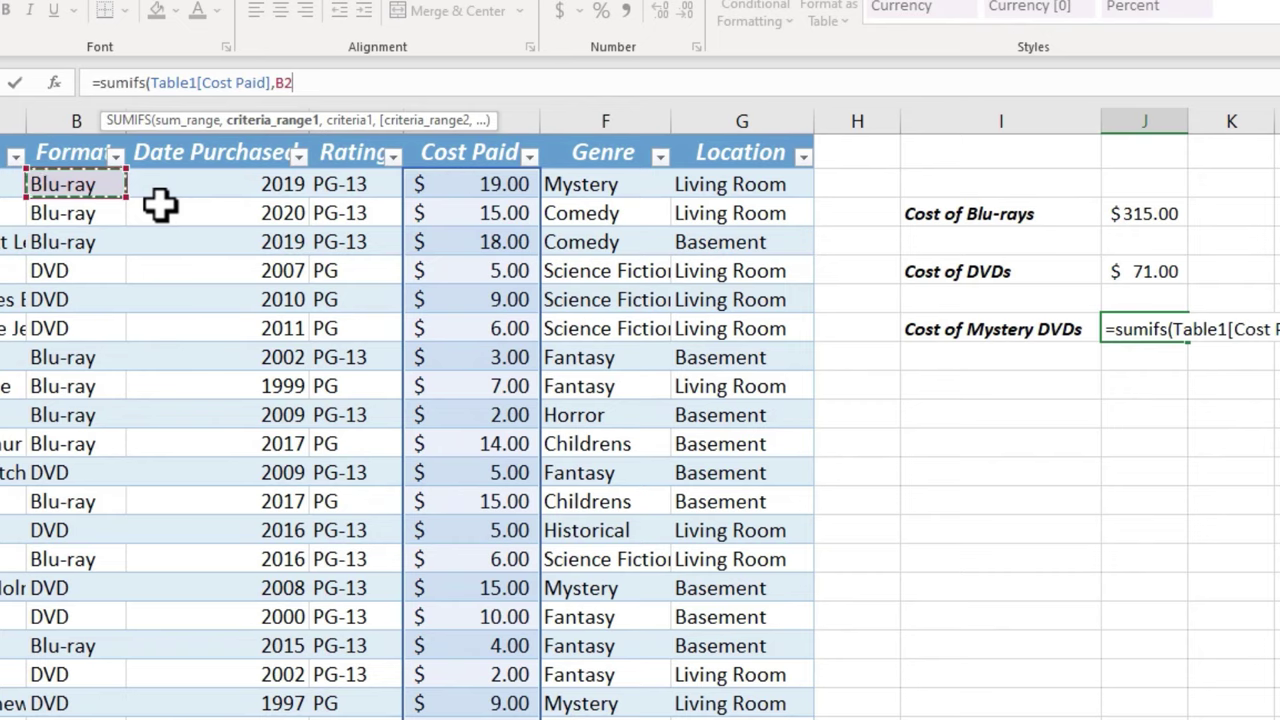
key("ctrl+space")
scroll(160, 205, "down", 2)
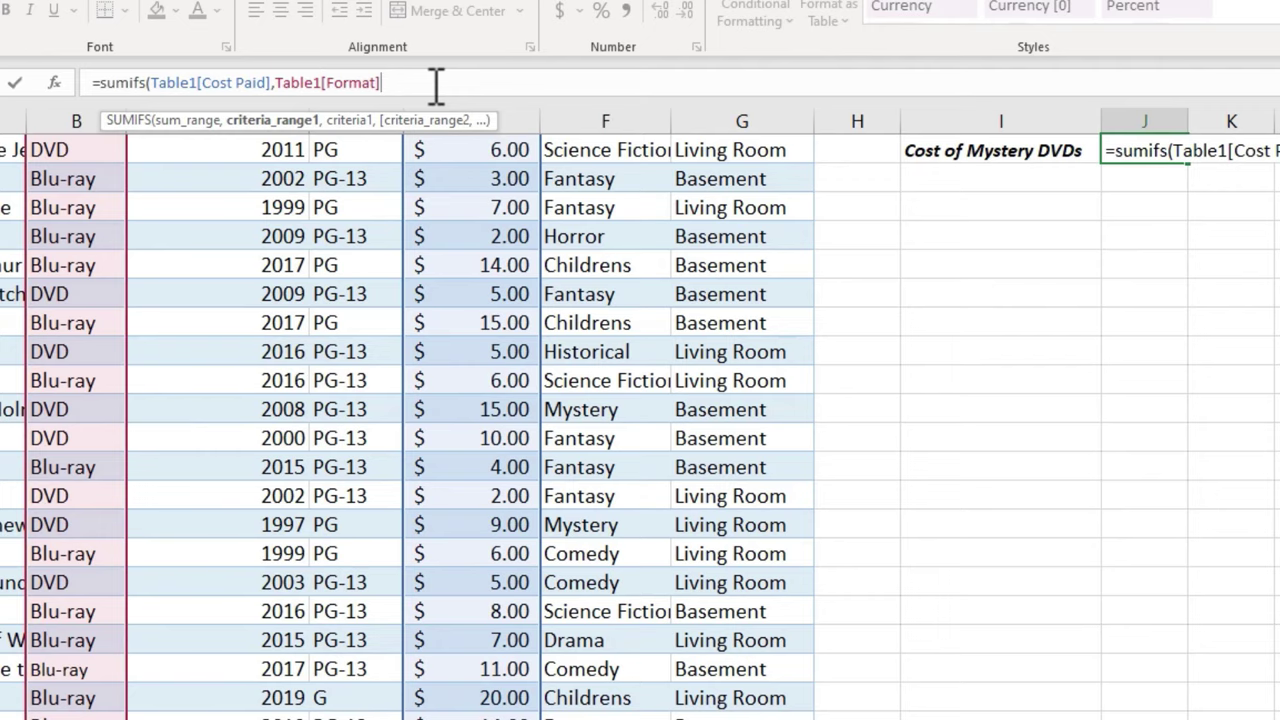
type(",")
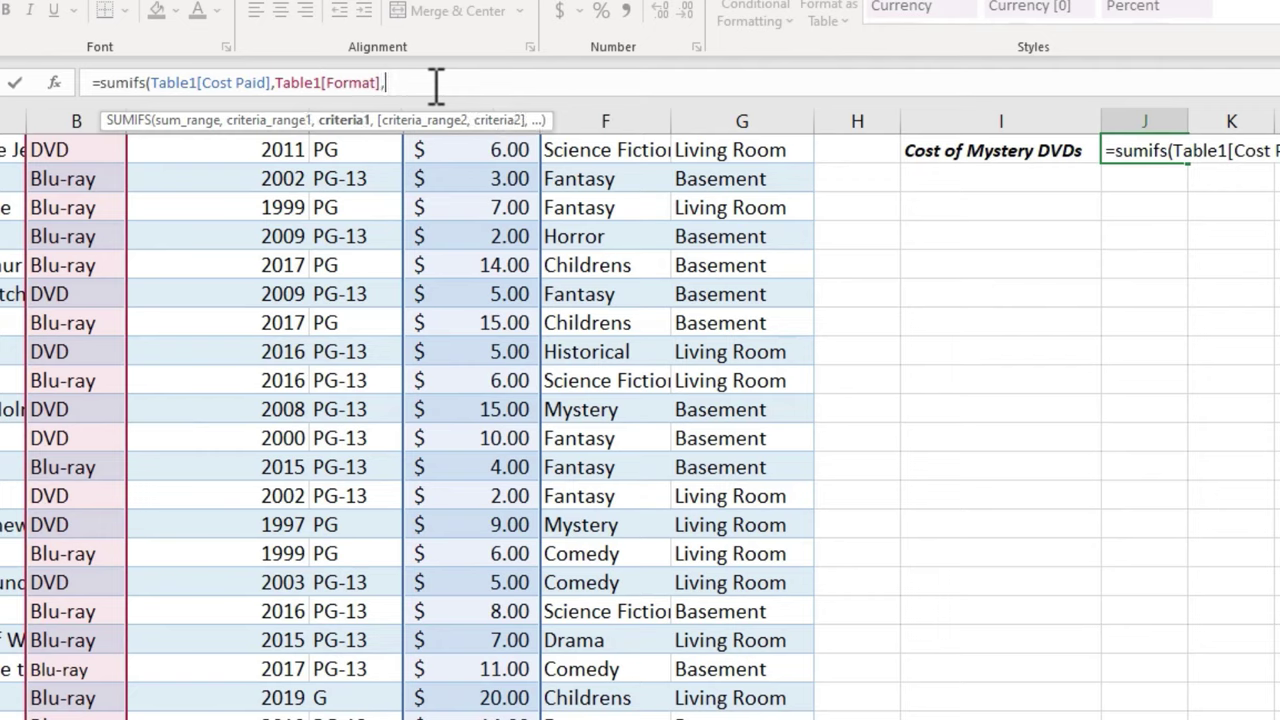
left_click(70, 150)
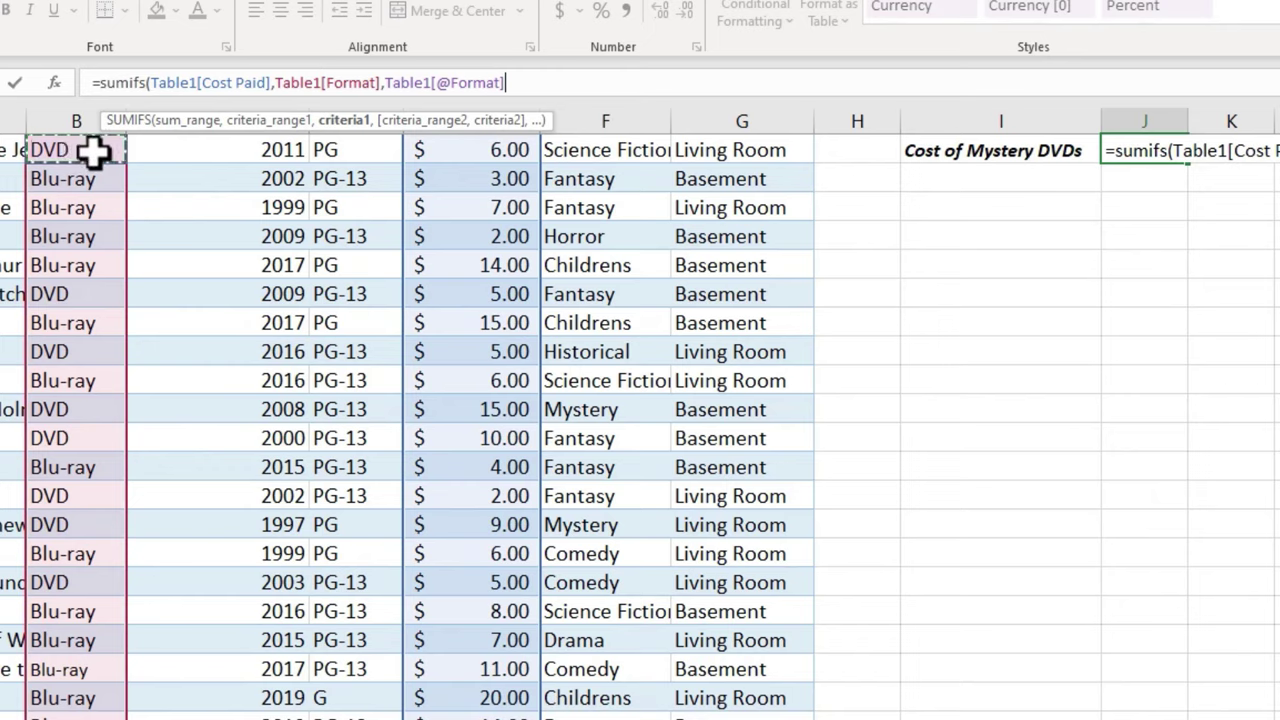
type(",")
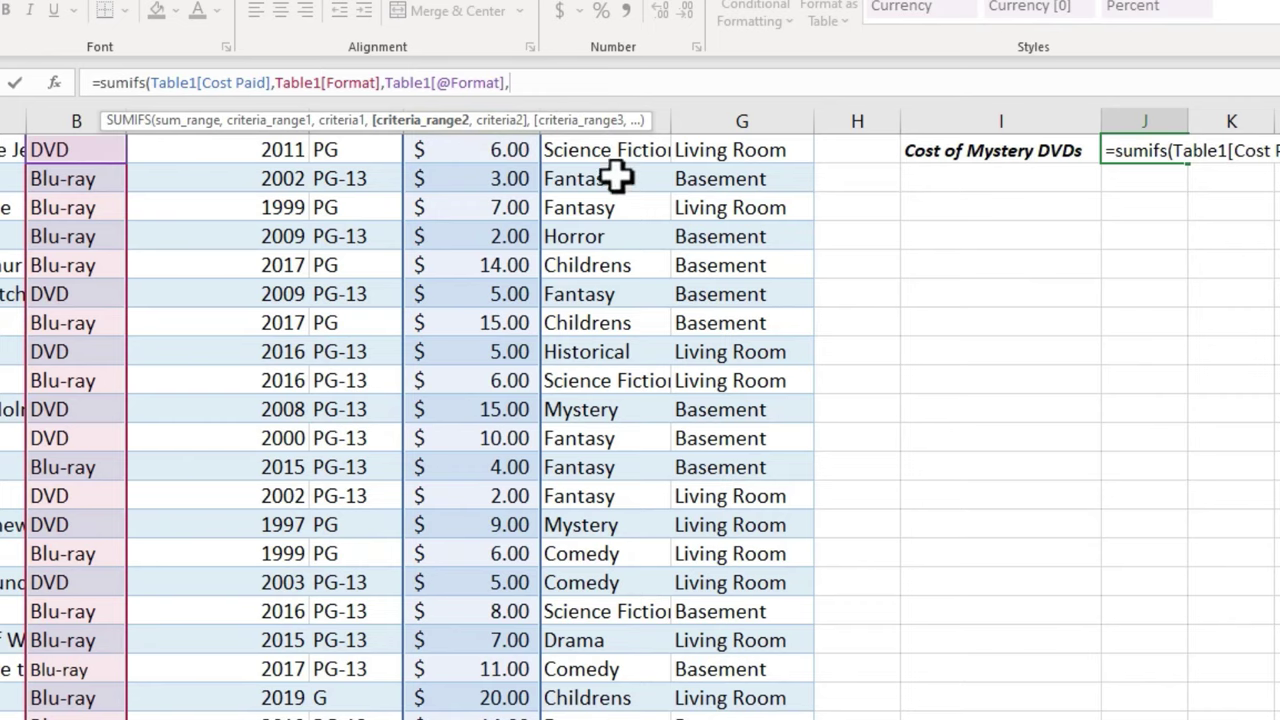
Add the whole Genre column as the second criteria range of the mystery DVD cost formula
scroll(640, 195, "up", 2)
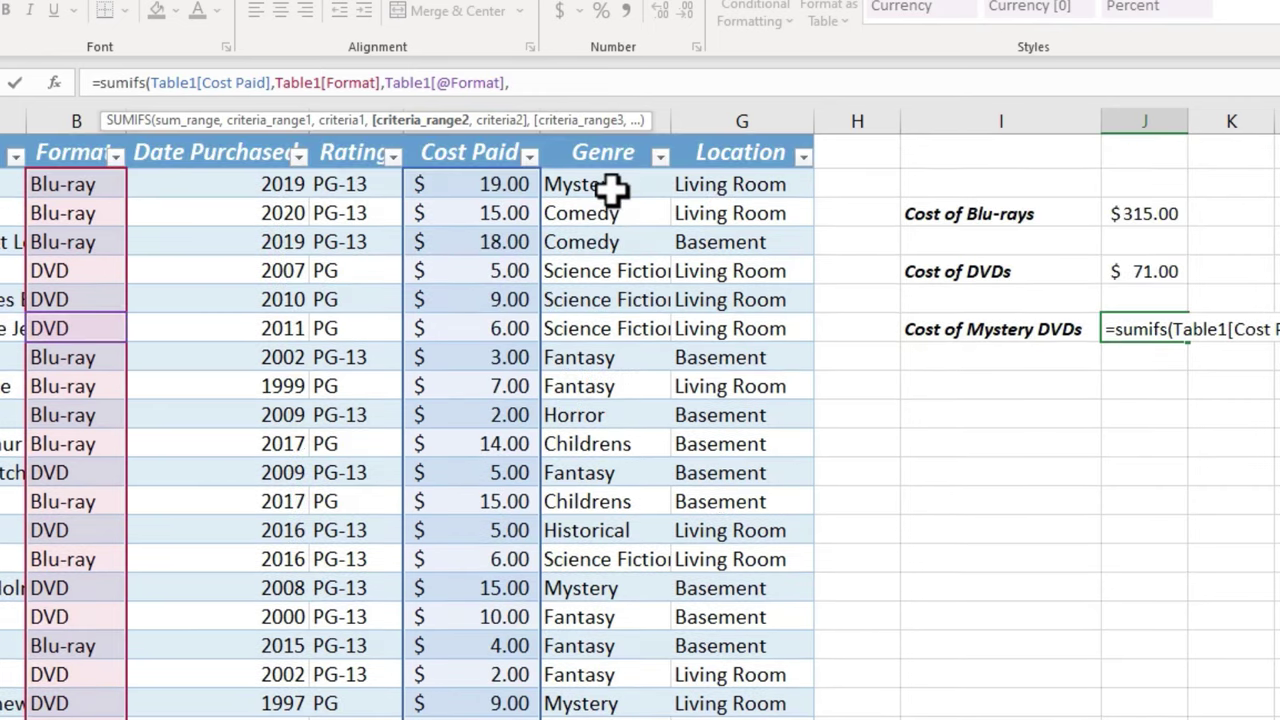
left_click(611, 184)
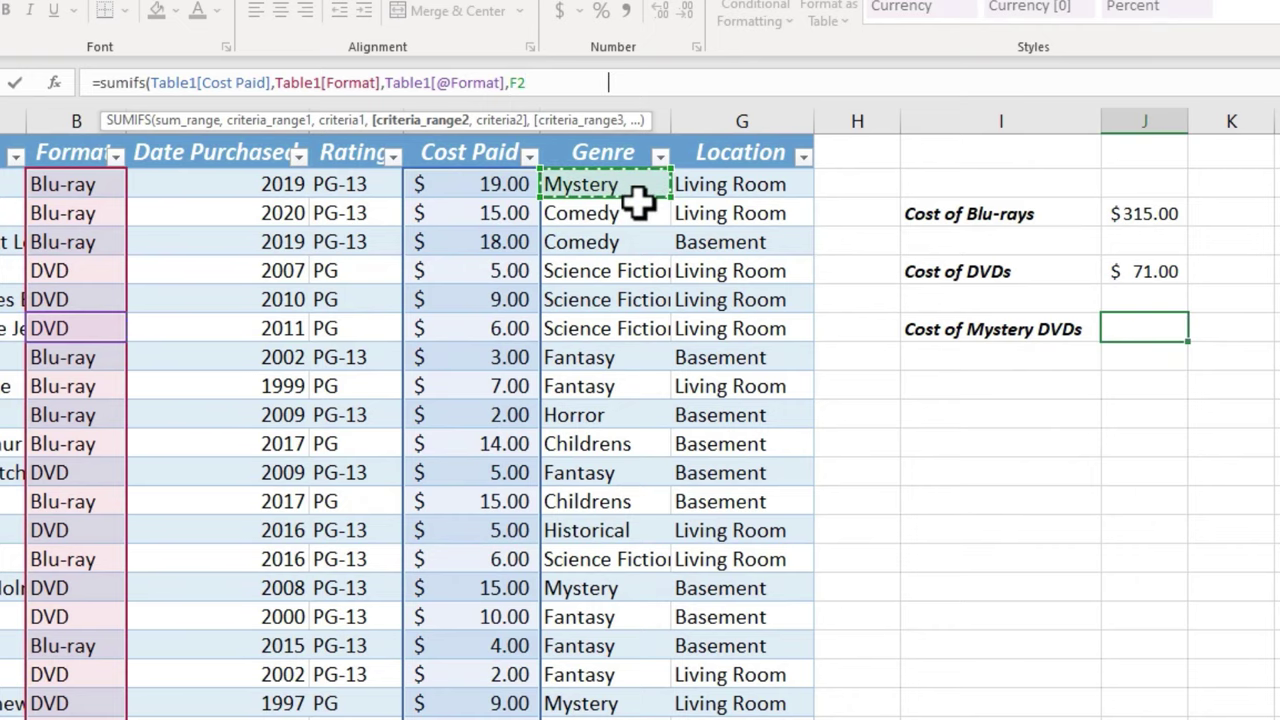
scroll(640, 200, "down", 2)
key("ctrl+space")
scroll(665, 250, "up", 2)
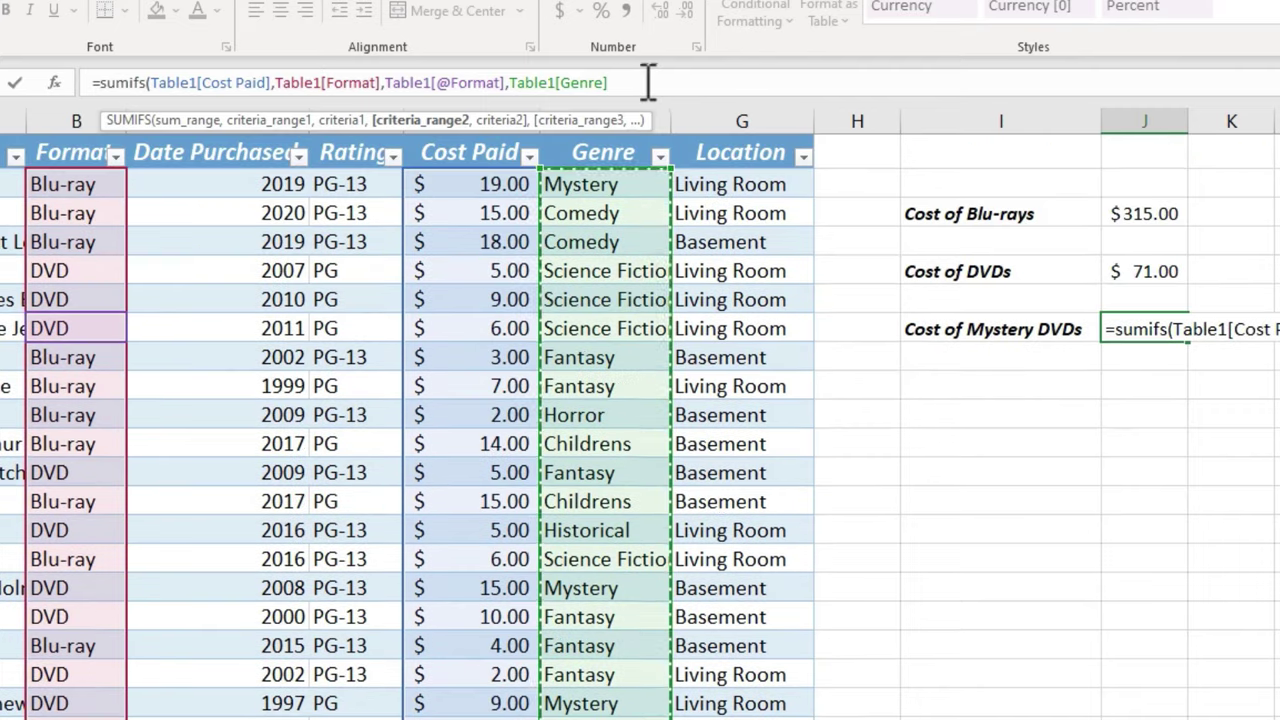
left_click(649, 82)
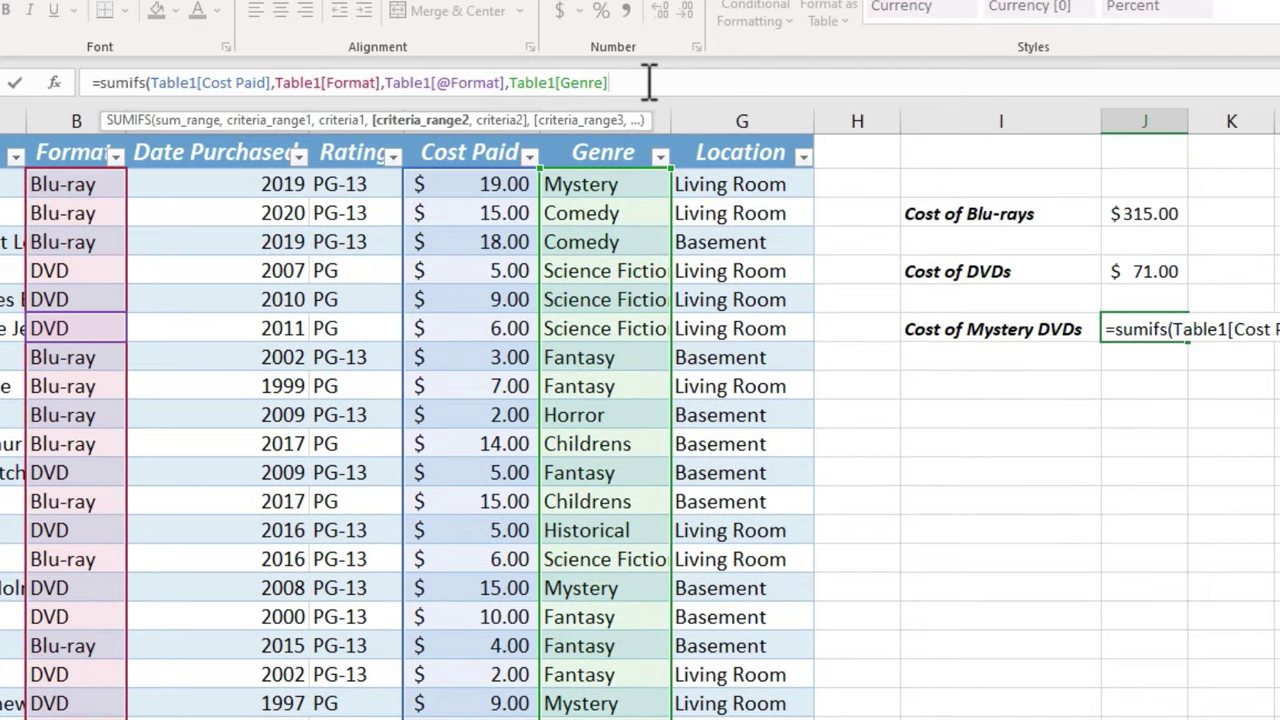
type(",")
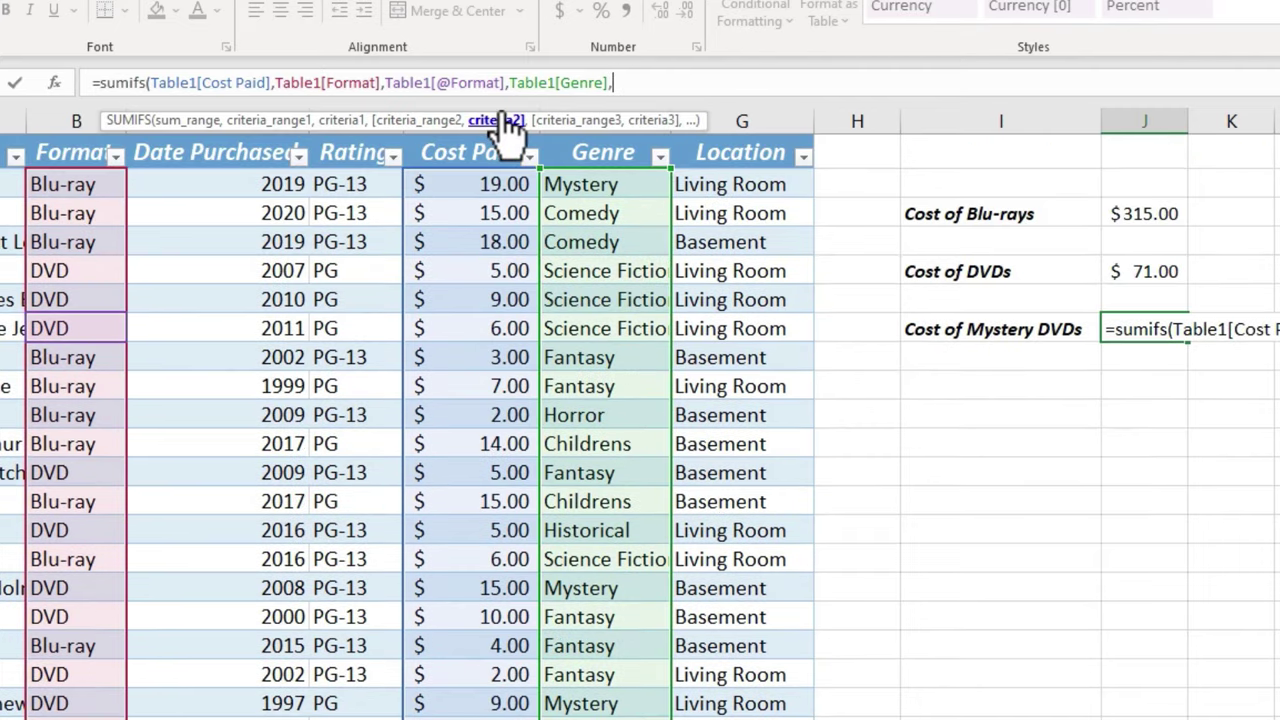
Use the Mystery entry in F2 as the second criterion and complete the SUMIFS formula in J7
left_click(620, 184)
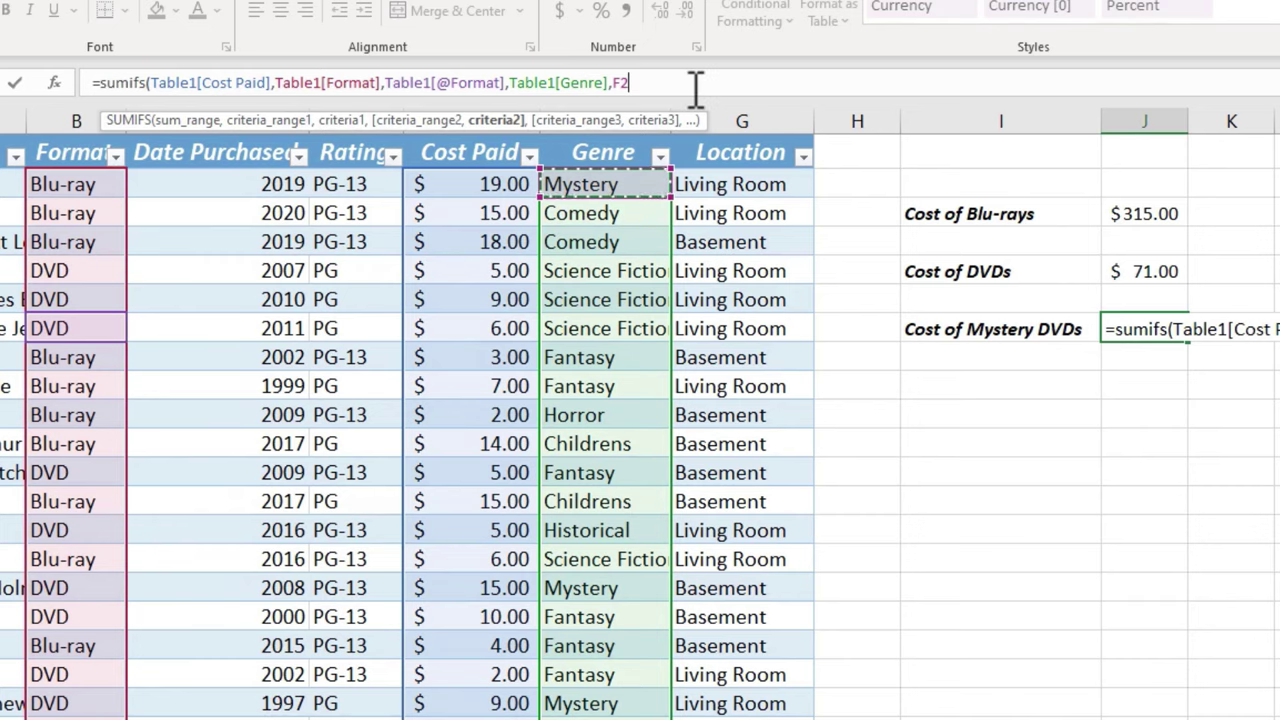
type(")")
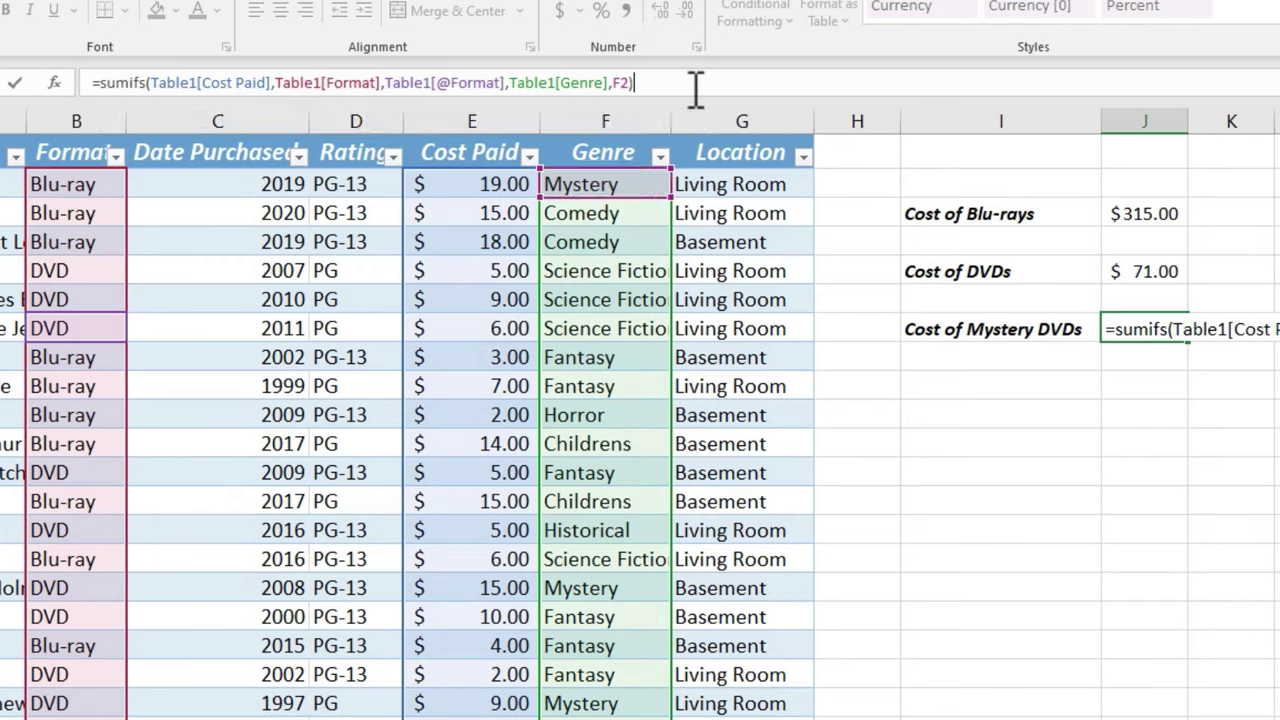
key("Return")
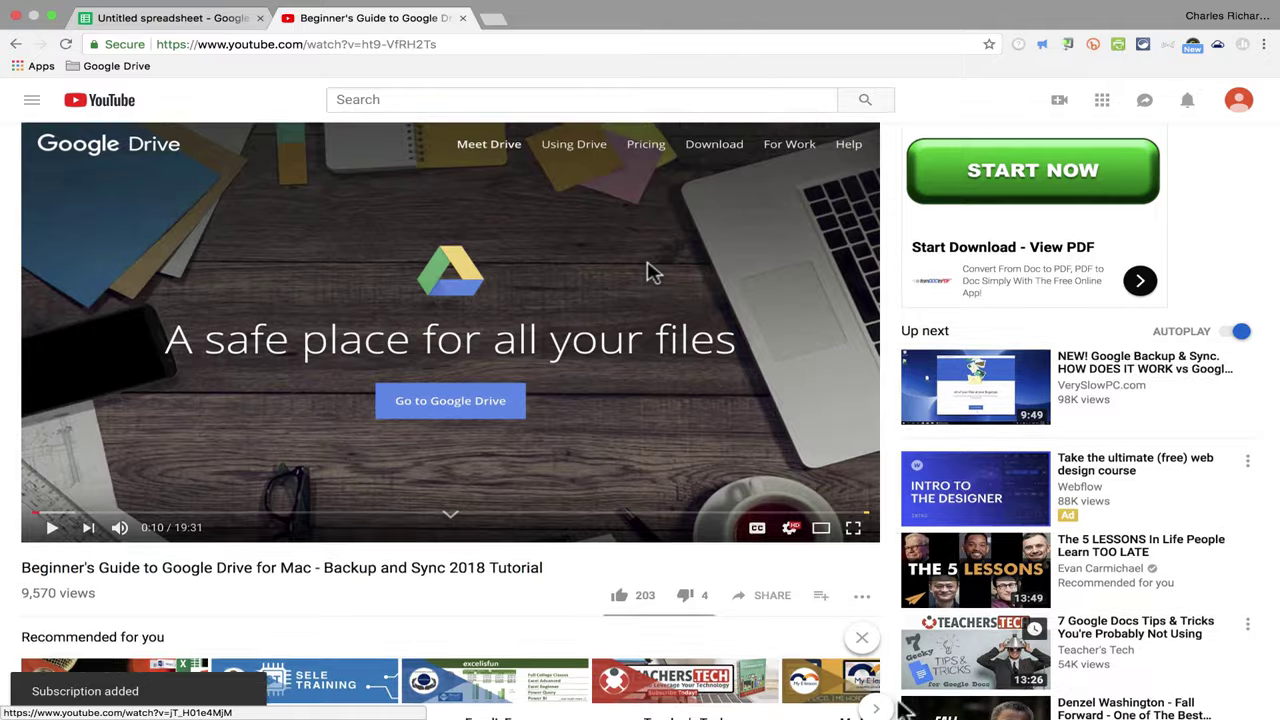
scroll(840, 400, "down", 3)
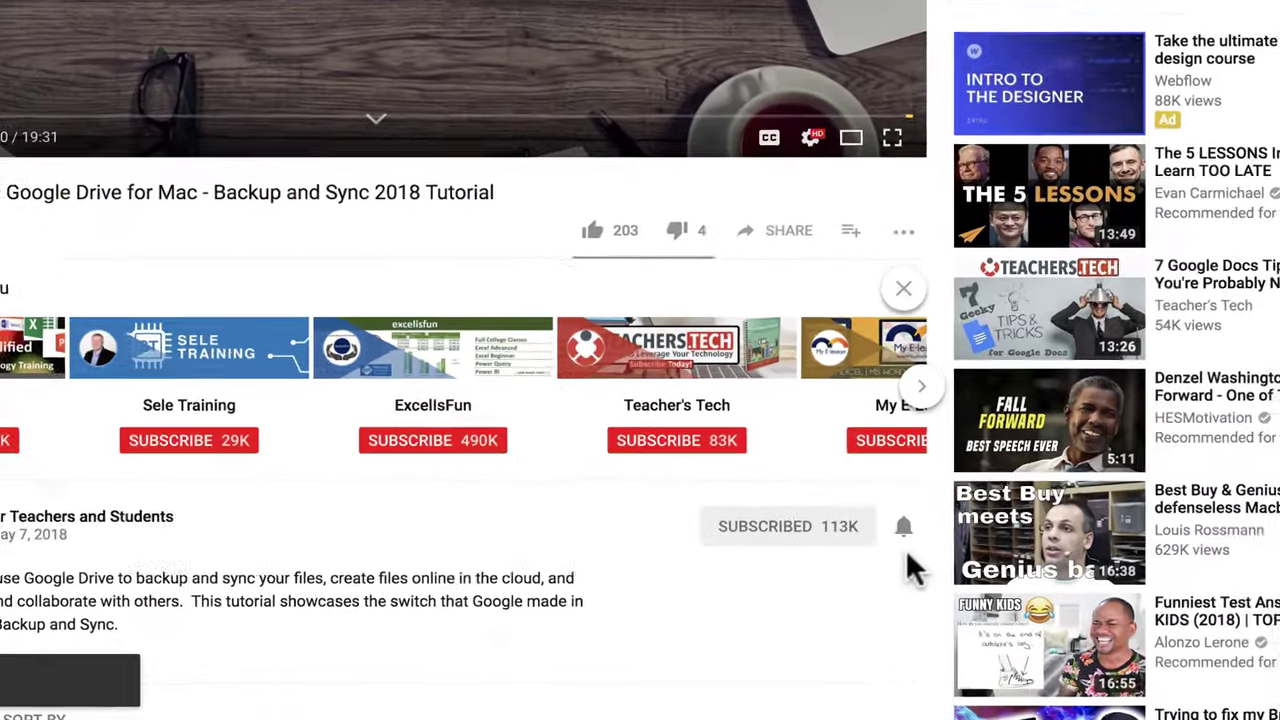